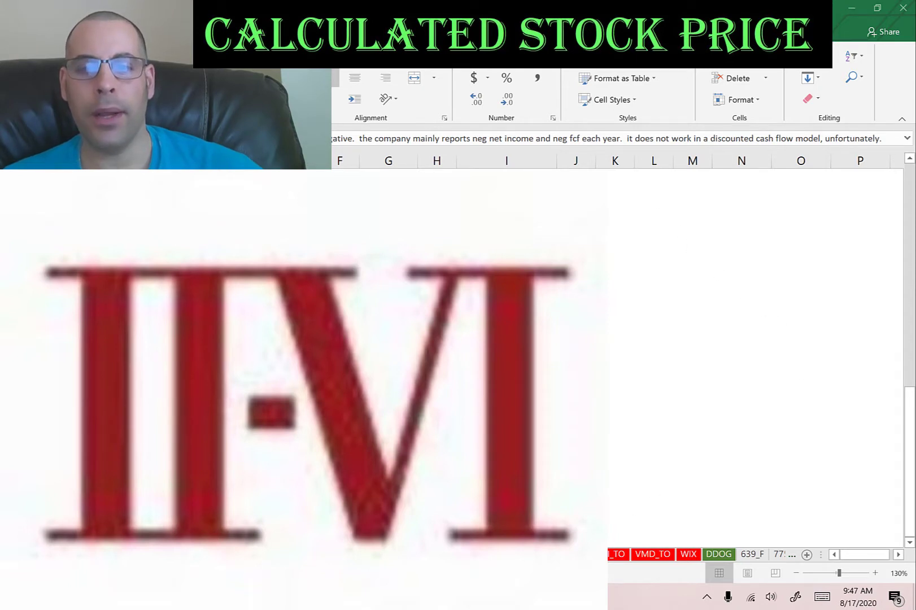
- Move to the IIVI worksheet in the DCF workbook
key(ctrl+Page_Down)
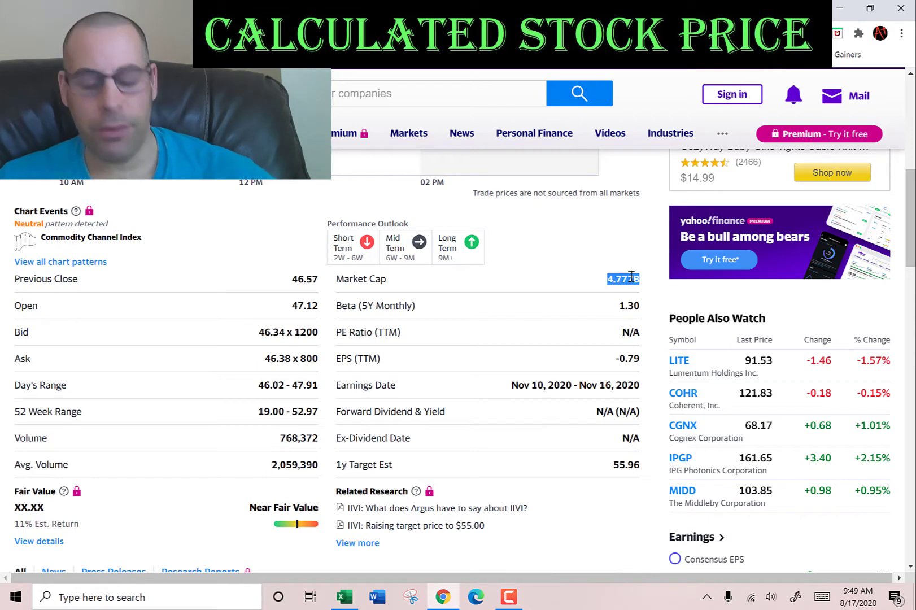
- Enter the 4,800 market cap and paste Yahoo's 46.38 share price as the actual stock price
key(alt+Tab)
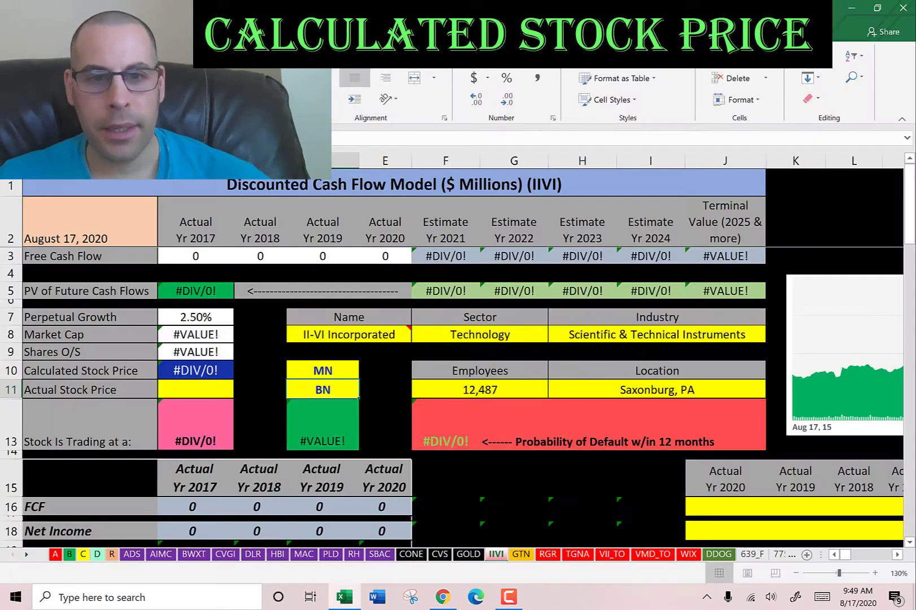
click(195, 390)
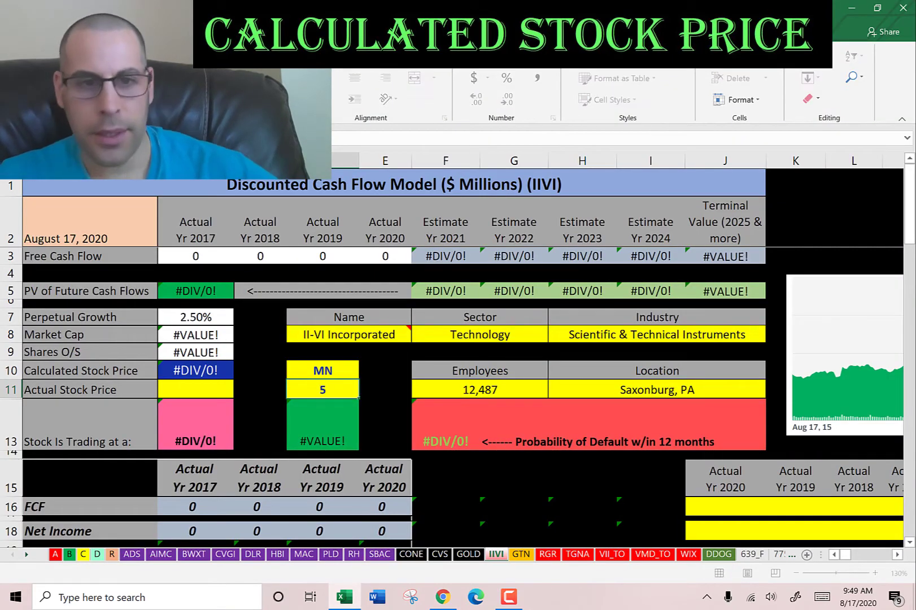
key(alt+Tab)
scroll(379, 241, up, 4)
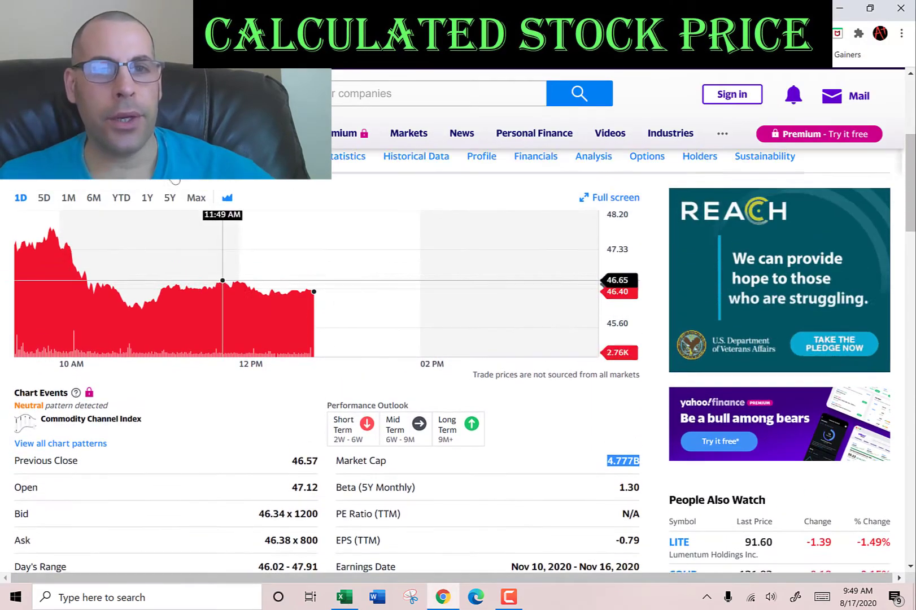
scroll(68, 210, up, 3)
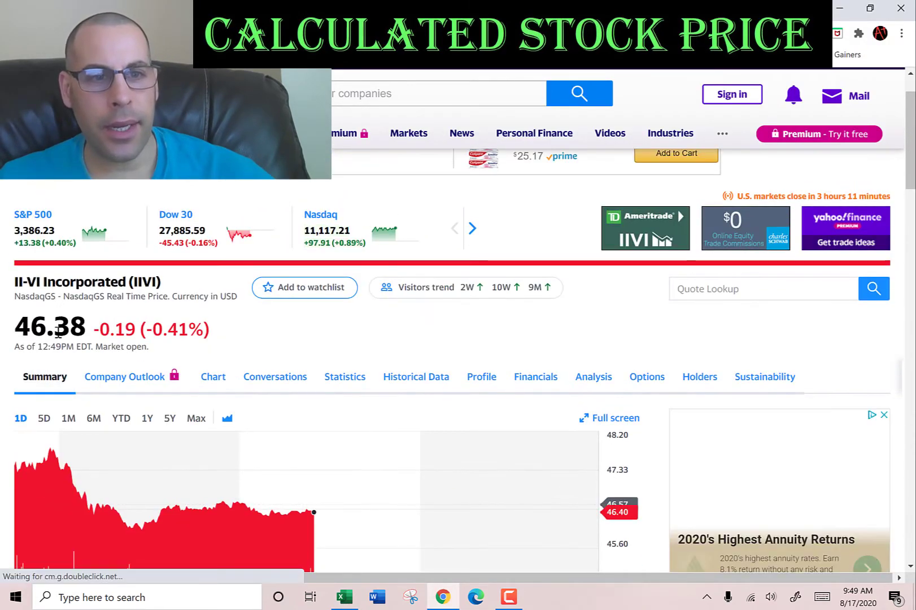
double_click(60, 327)
key(ctrl+c)
key(alt+Tab)
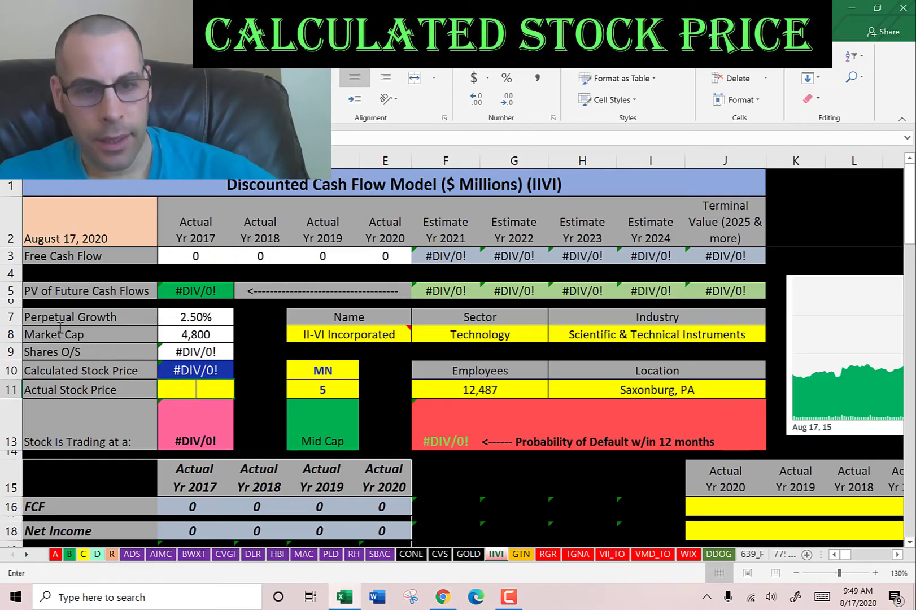
key(ctrl+v)
key(Return)
- Check the Mid Cap formula and select J16, the start of the FCF row
click(338, 432)
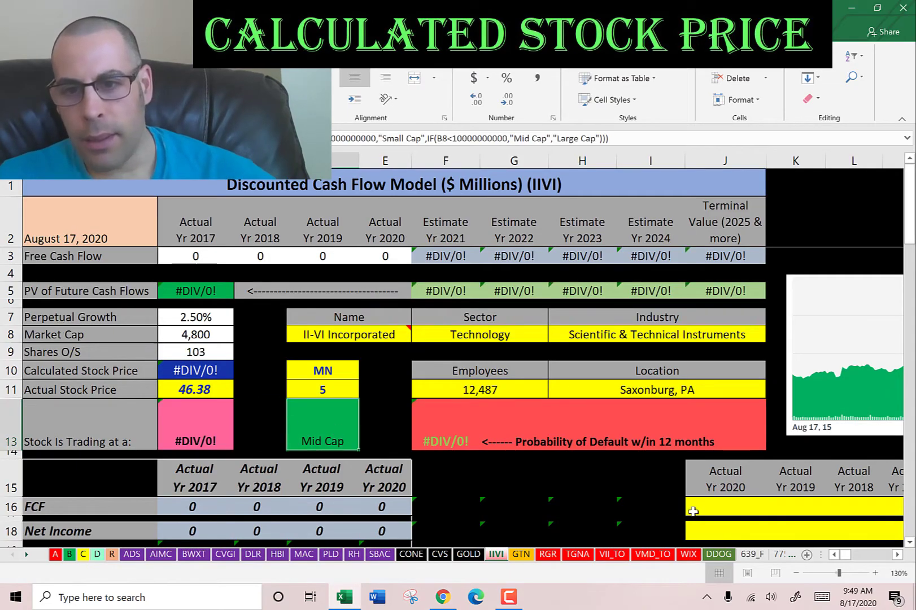
scroll(693, 511, down, 3)
click(715, 356)
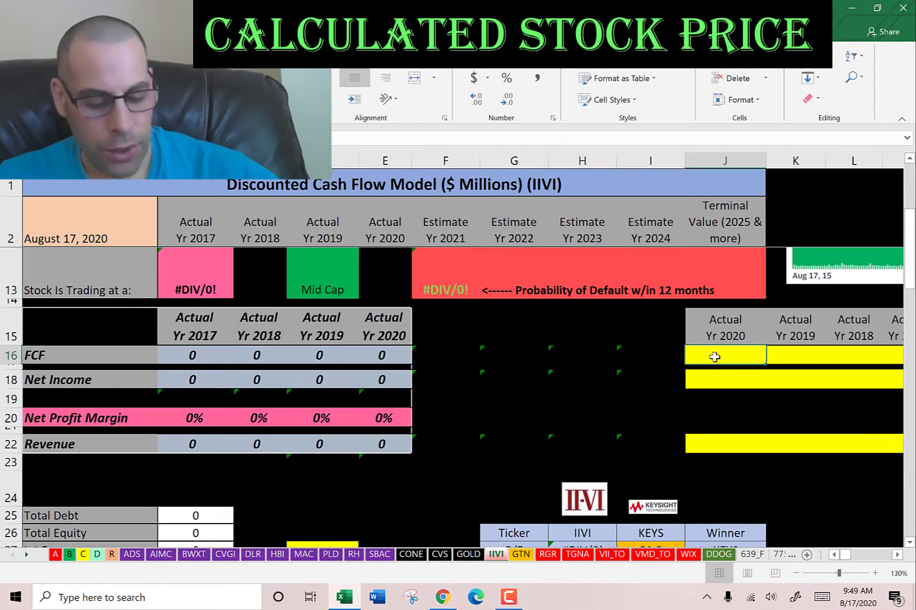
key(alt+Tab)
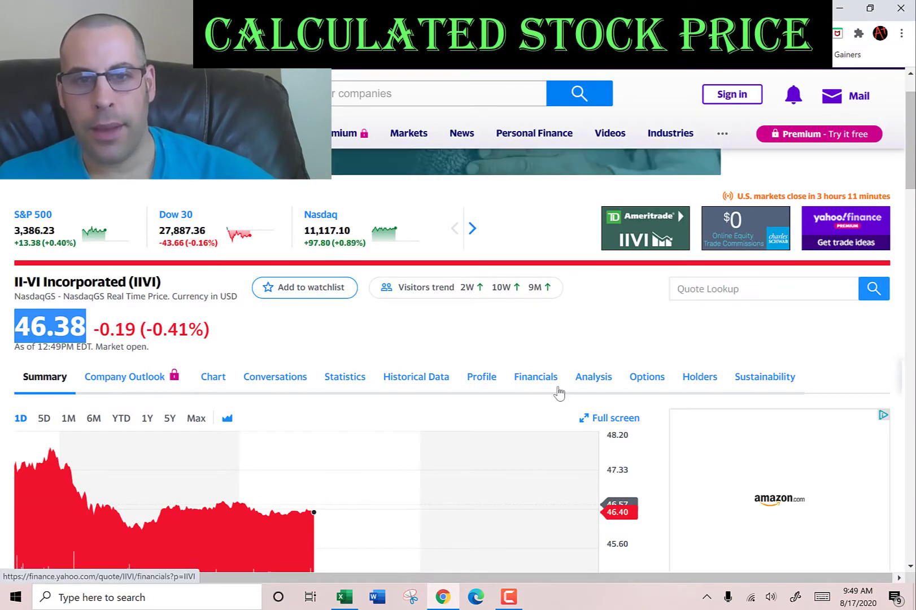
- Paste Yahoo's 2017–2020 free cash flow (20), 8, 41, 157 as text into the FCF row
click(558, 389)
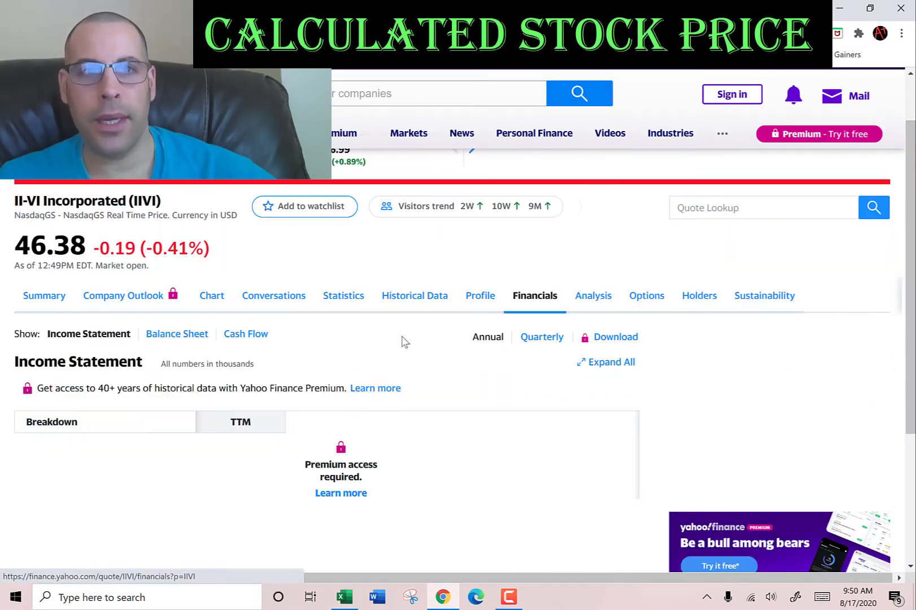
scroll(332, 317, down, 2)
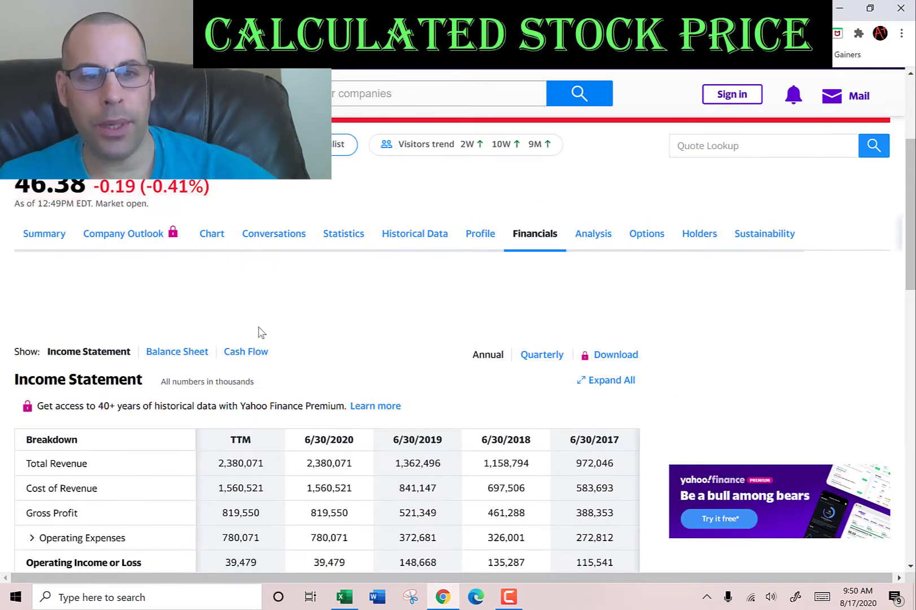
scroll(361, 302, down, 1)
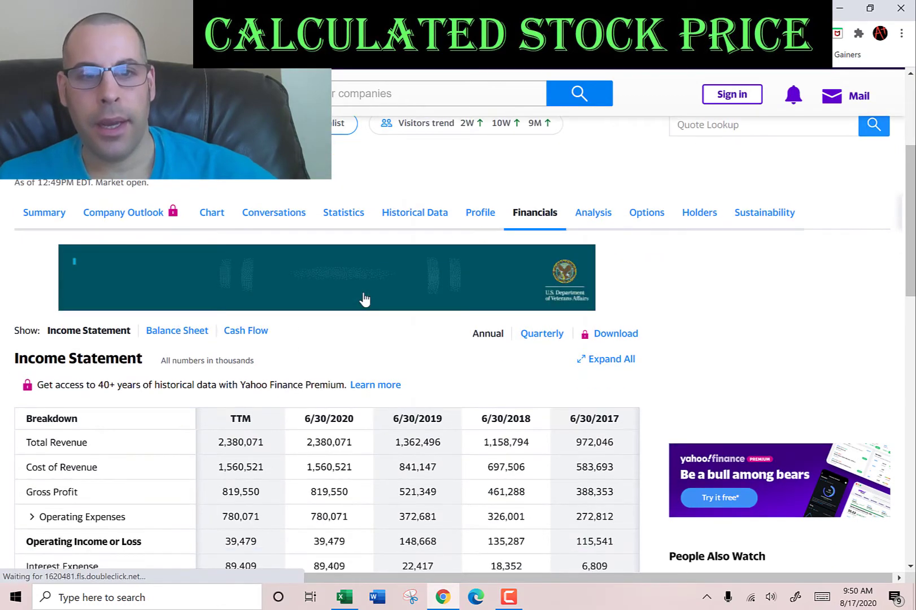
scroll(351, 291, down, 15)
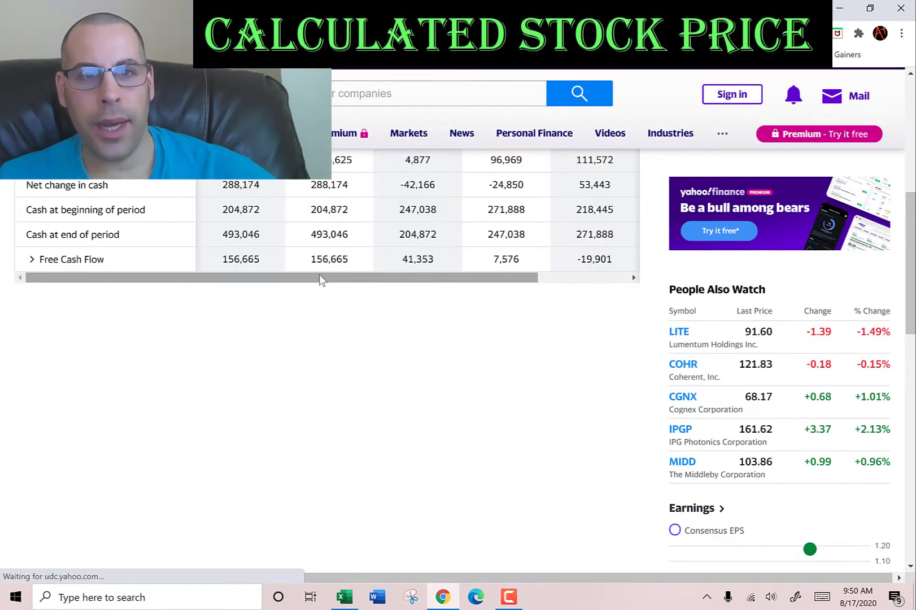
scroll(321, 279, up, 2)
drag(305, 327, 364, 328)
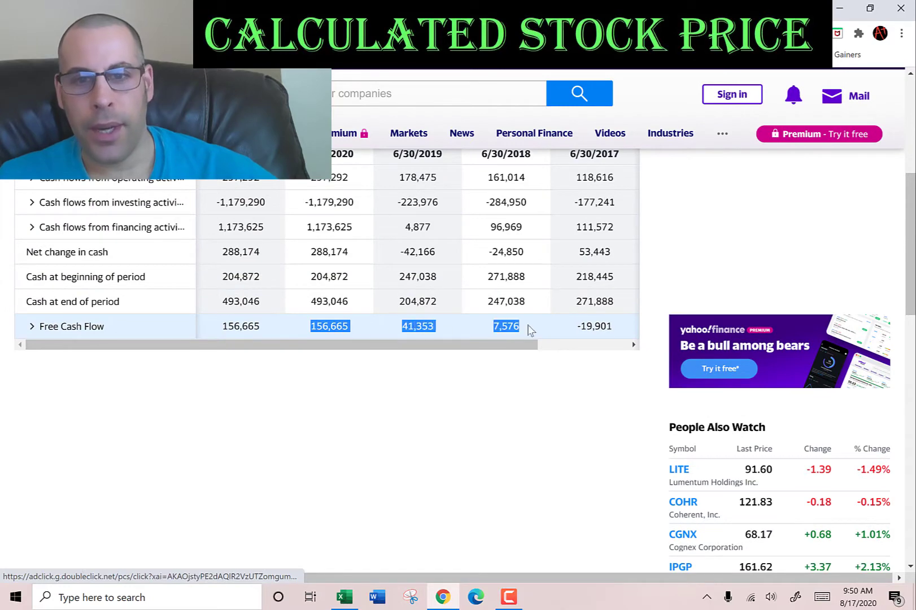
scroll(571, 328, up, 2)
drag(531, 331, 611, 407)
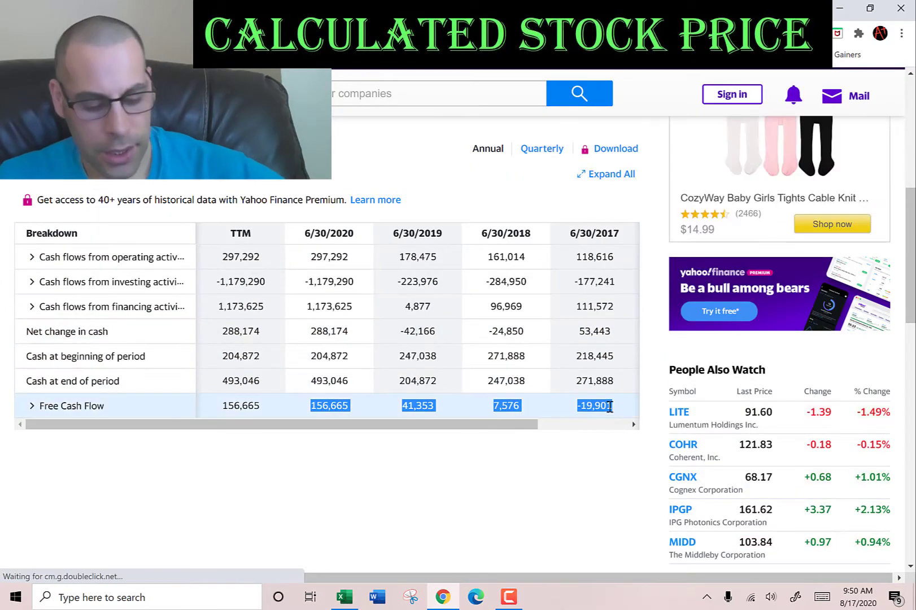
key(alt+Tab)
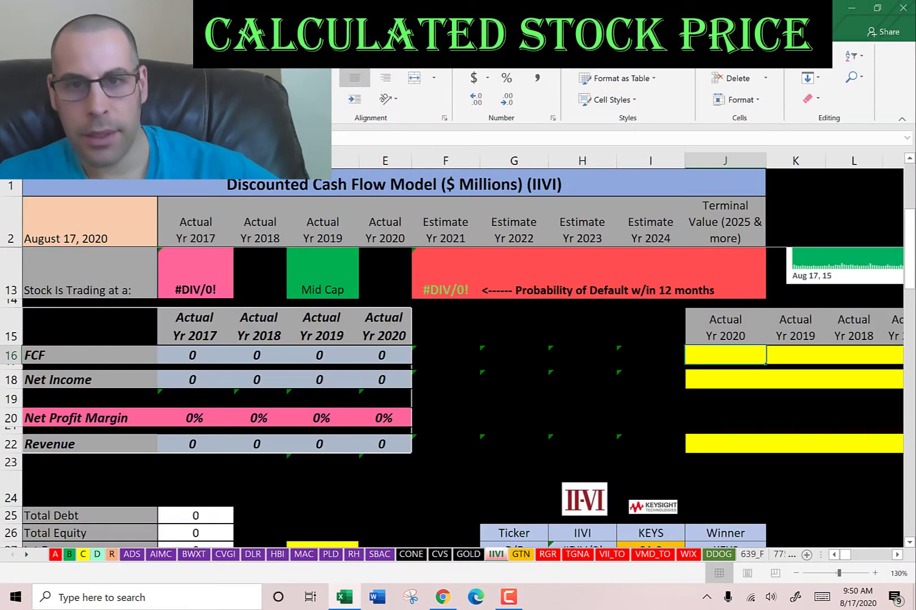
key(ctrl+alt+v)
key(Return)
- Paste the income statement's net income 95, 88, 108, (67) as text into row 18
key(alt+Tab)
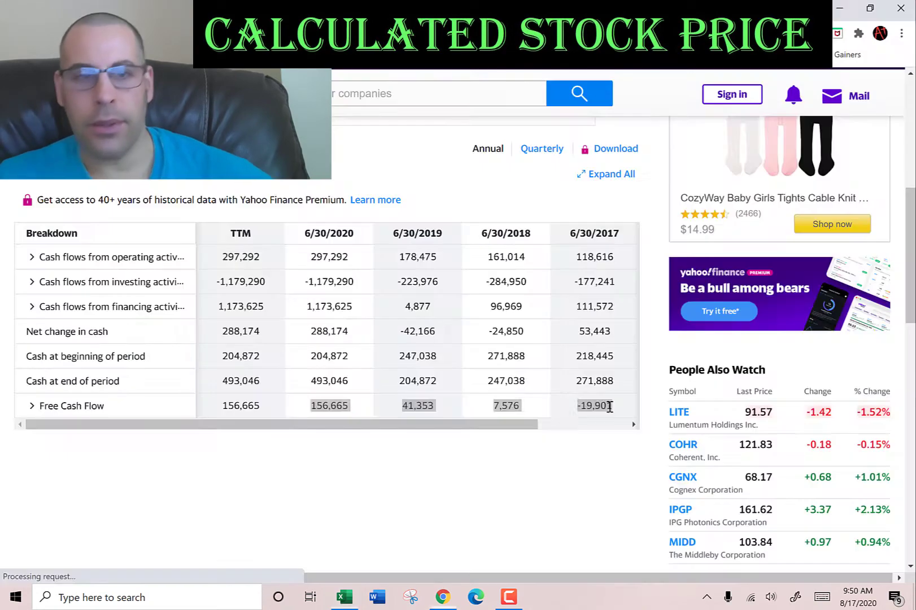
scroll(609, 406, up, 2)
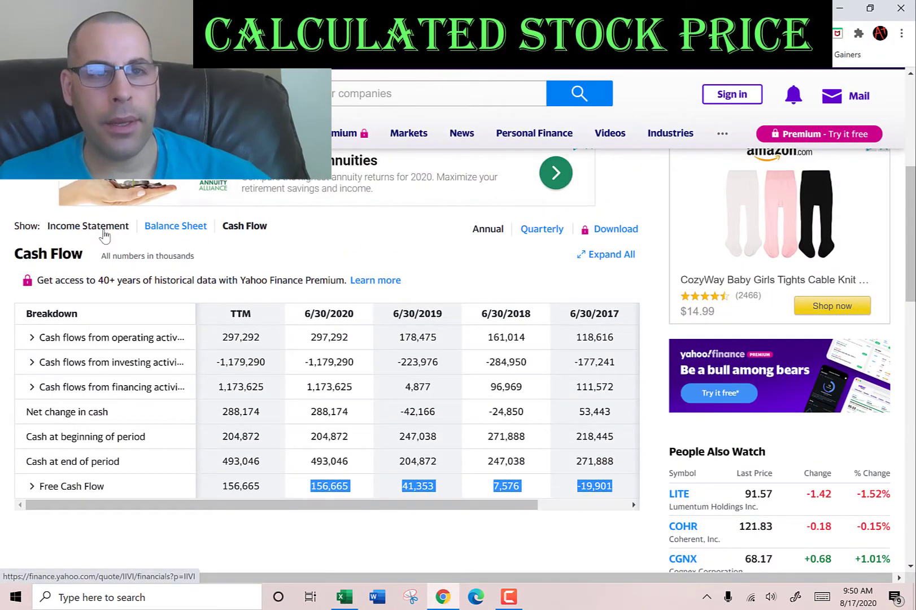
click(102, 227)
scroll(311, 330, down, 5)
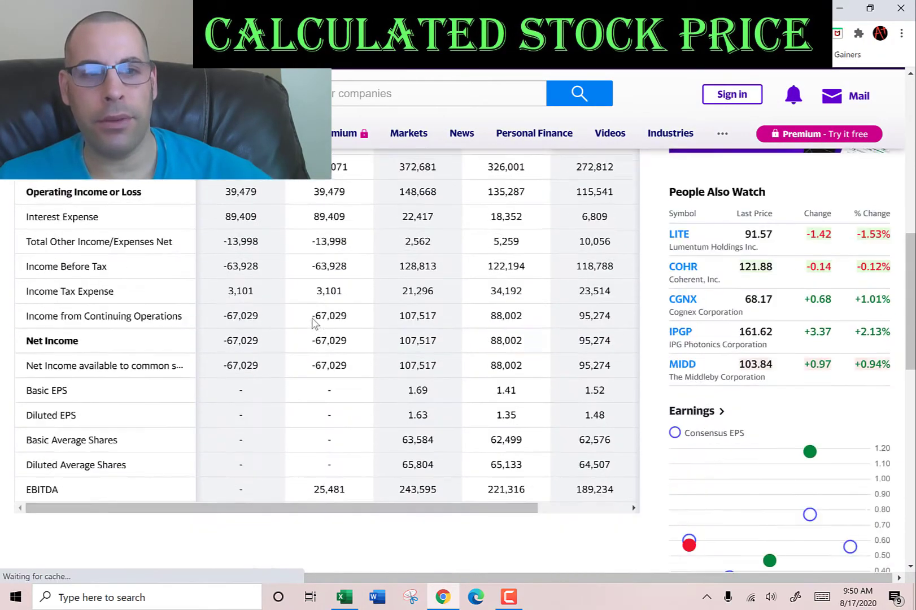
drag(302, 322, 561, 312)
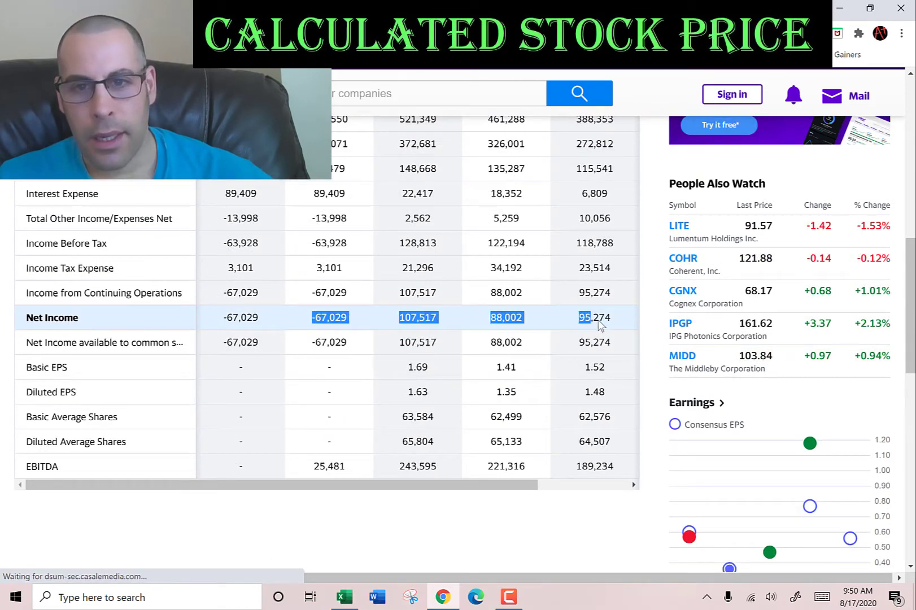
key(alt+Tab)
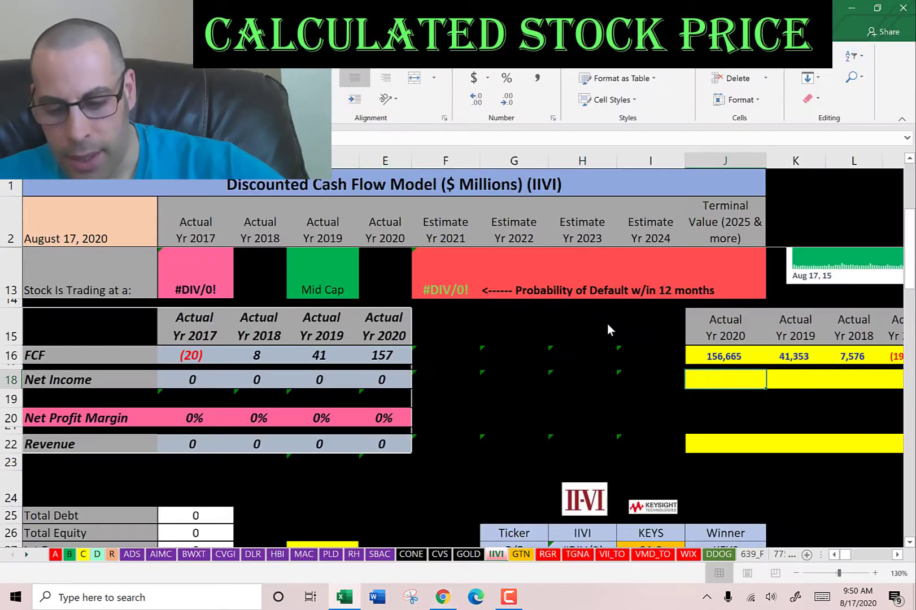
key(shift+F10)
key(s)
key(Return)
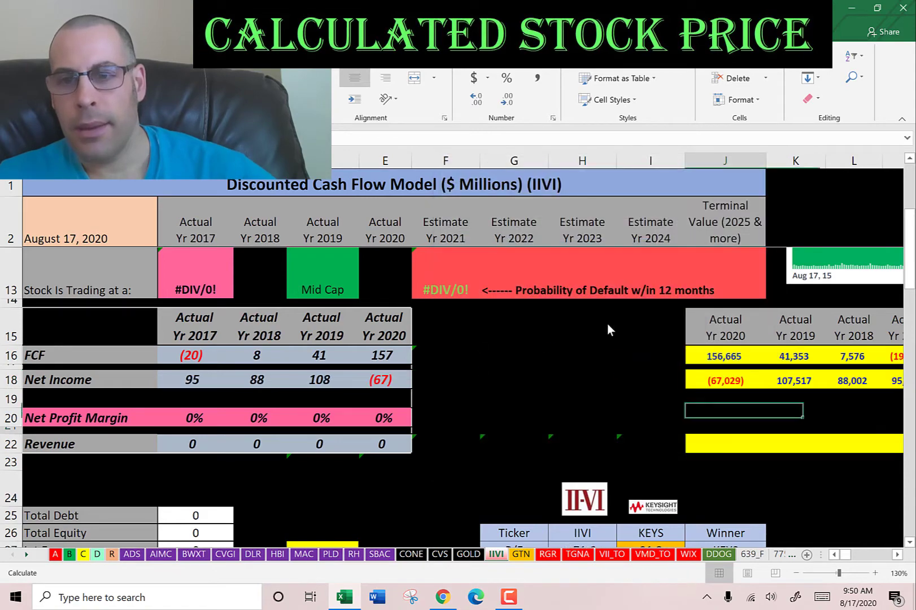
key(alt+Tab)
scroll(308, 246, up, 2)
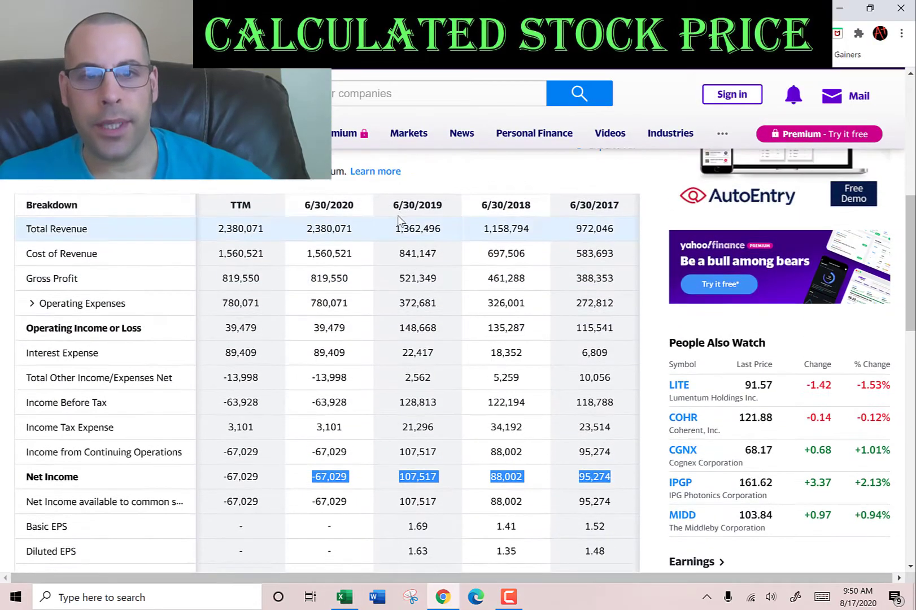
- Paste Yahoo's total revenue 972, 1,159, 1,362, 2,380 as text into the Revenue row
drag(307, 230, 617, 235)
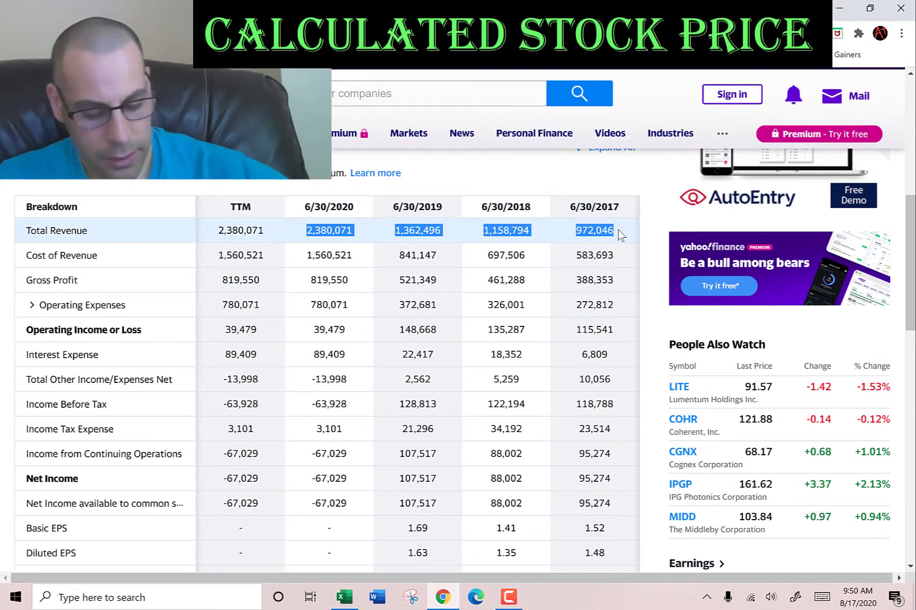
key(ctrl+c)
key(alt+Tab)
key(shift+F10)
key(s)
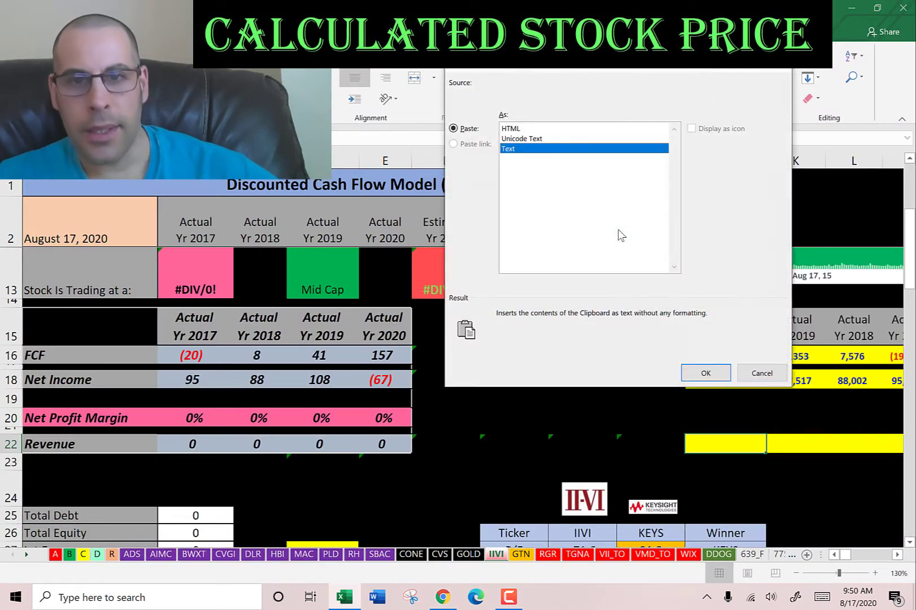
key(Return)
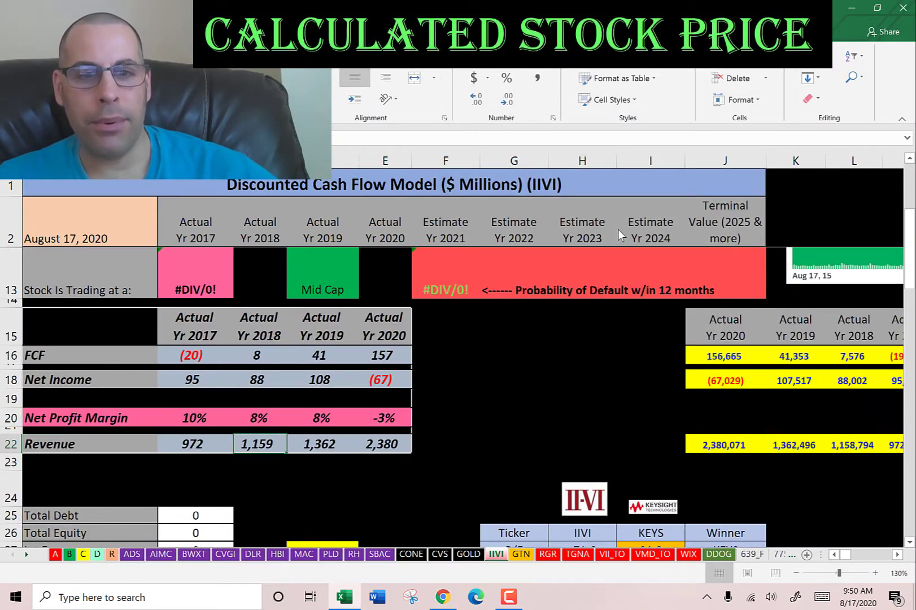
- Review the revenue cells and move to the yellow Int Expense input
key(Right)
key(Right)
key(Right)
key(Left)
key(Left)
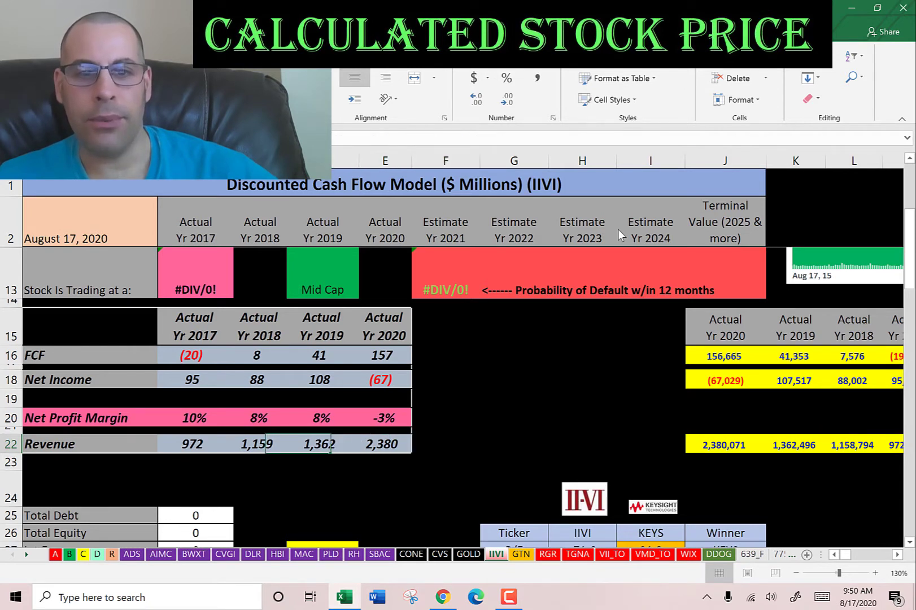
key(Right)
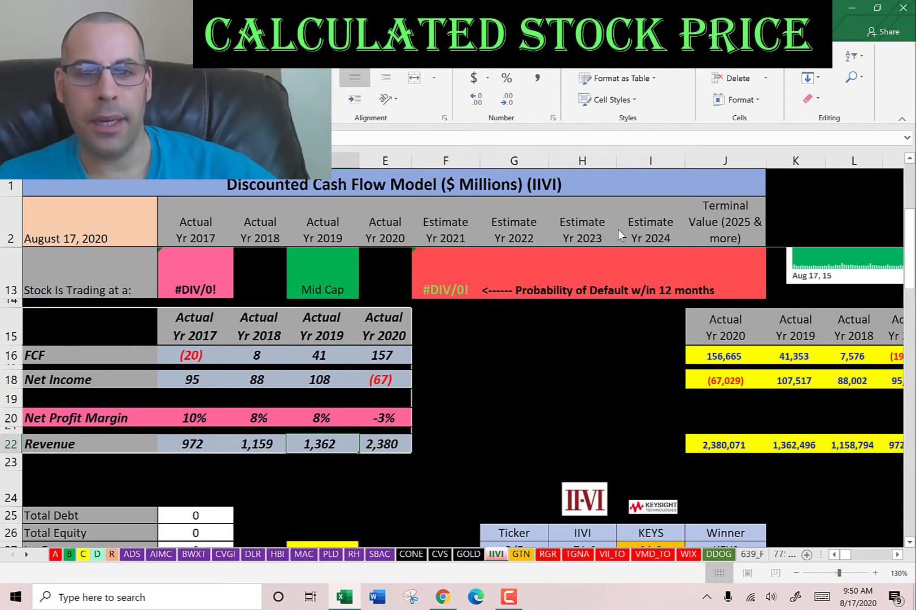
key(Right)
key(Up)
key(Up)
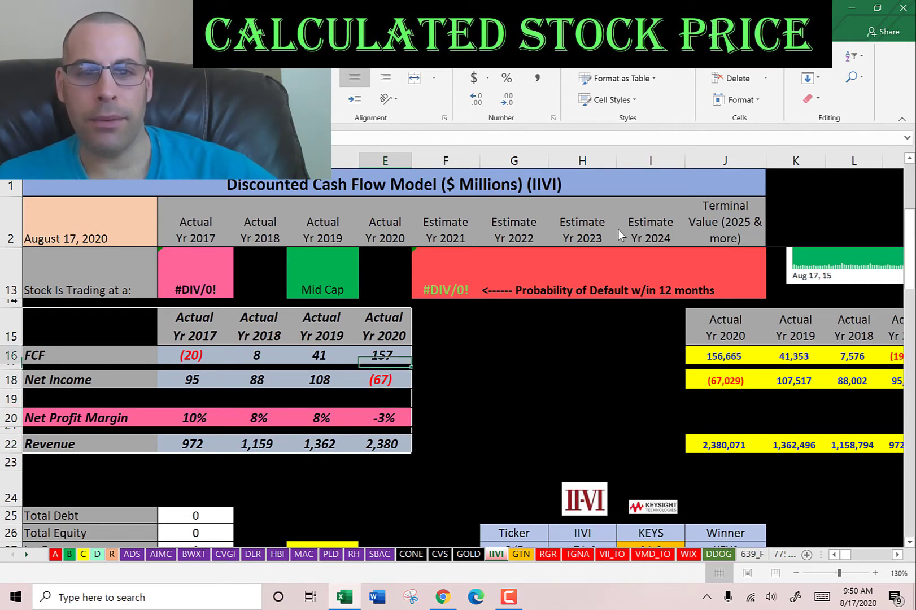
key(Up)
key(Up)
key(Down)
key(Down)
key(Down)
key(Down)
key(Down)
key(Down)
key(Down)
key(Down)
key(Down)
key(Down)
key(Down)
key(Down)
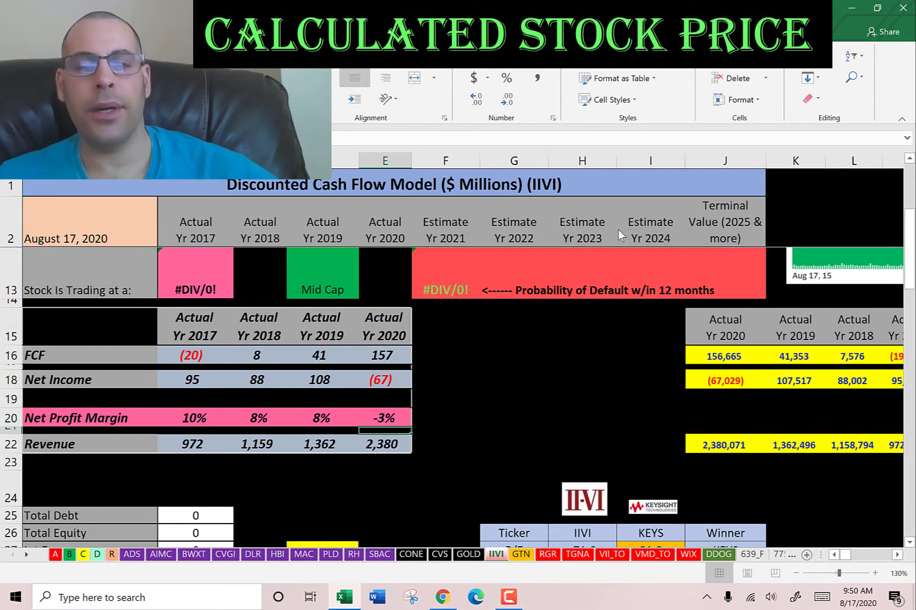
key(Left)
key(Left)
key(Down)
key(Down)
key(Down)
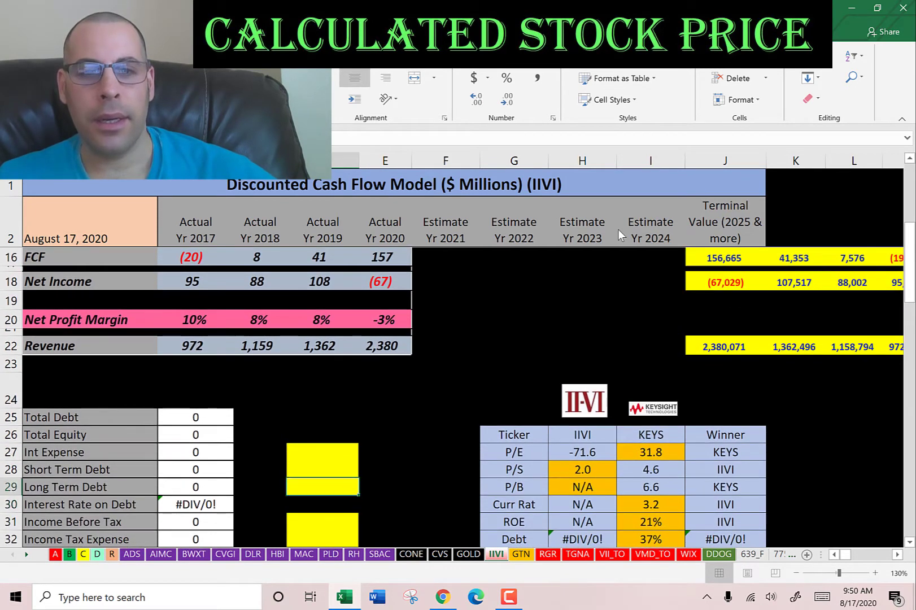
- Copy the 2020 interest expense 89,409 from Yahoo into the Int Expense input
key(alt+Tab)
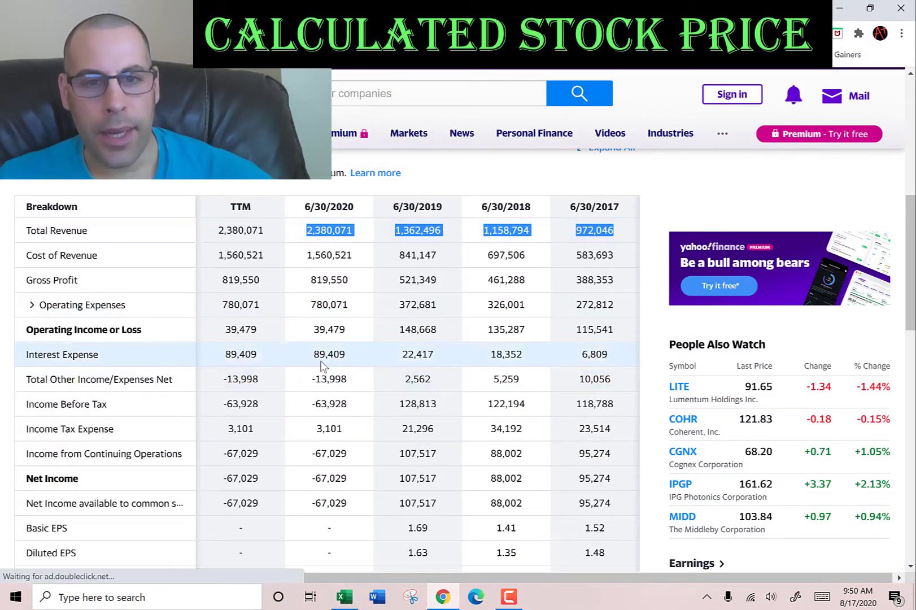
double_click(327, 354)
key(ctrl+c)
key(alt+Tab)
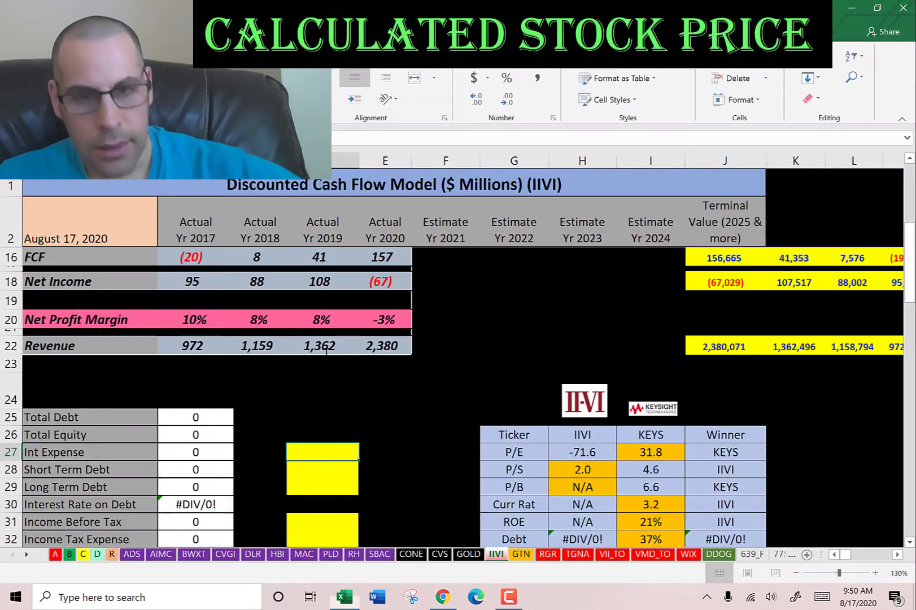
key(ctrl+v)
key(Down)
key(alt+Tab)
scroll(215, 256, up, 2)
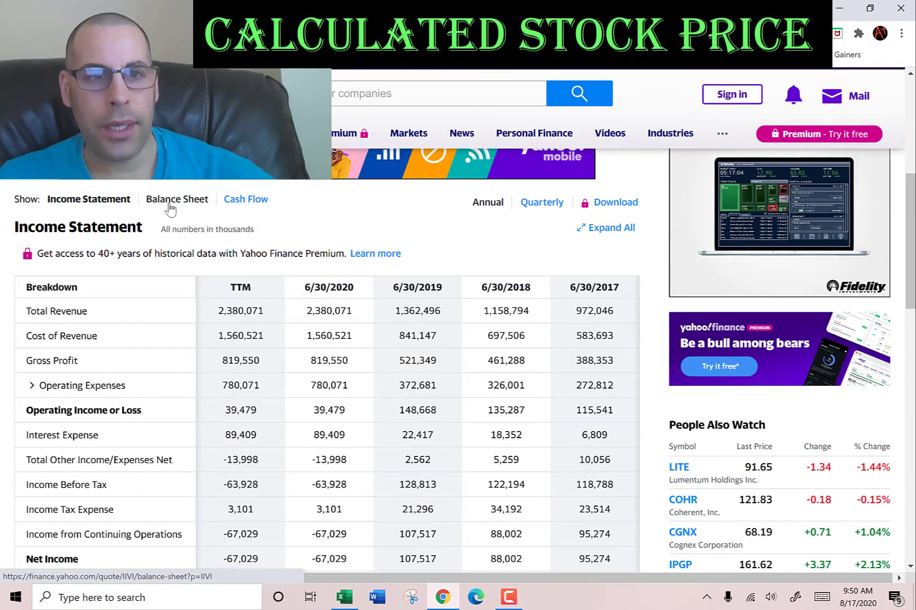
- Expand Yahoo's balance sheet liabilities and paste current debt 69,250 into Short Term Debt
click(170, 199)
click(34, 336)
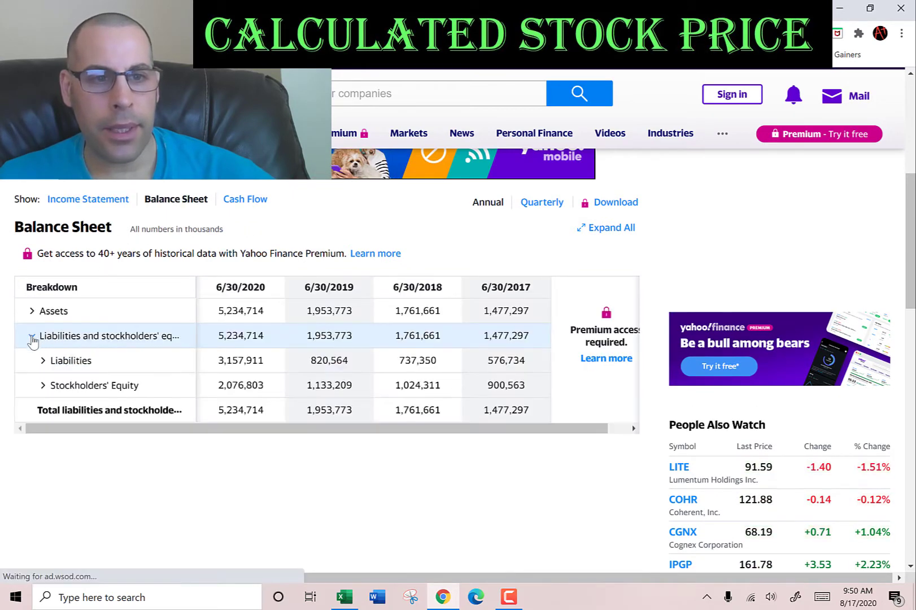
click(42, 360)
click(53, 409)
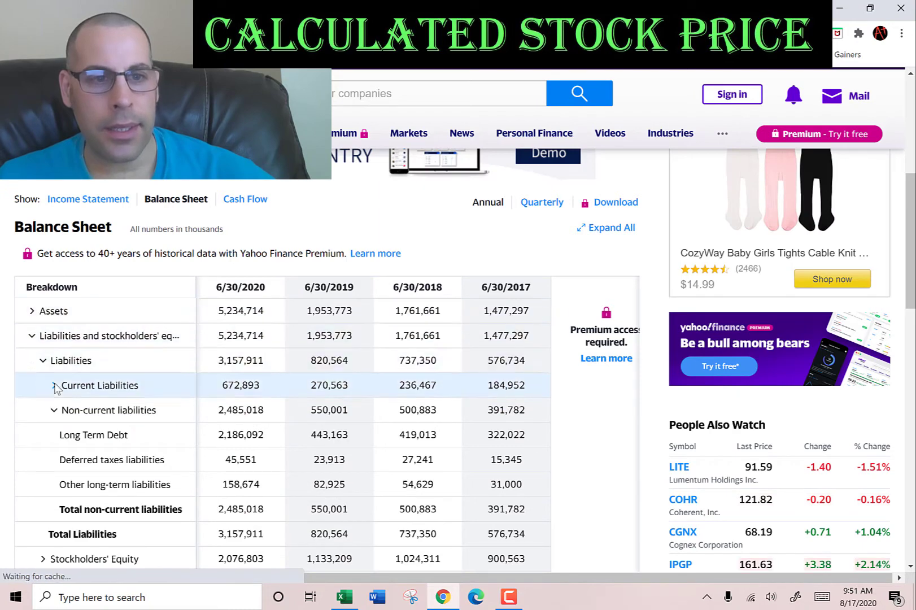
click(54, 387)
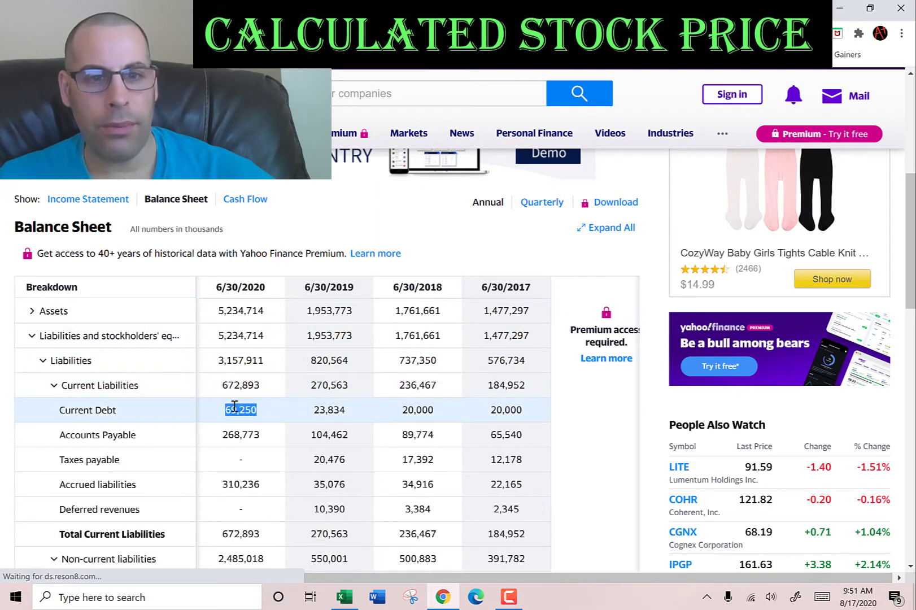
key(alt+Tab)
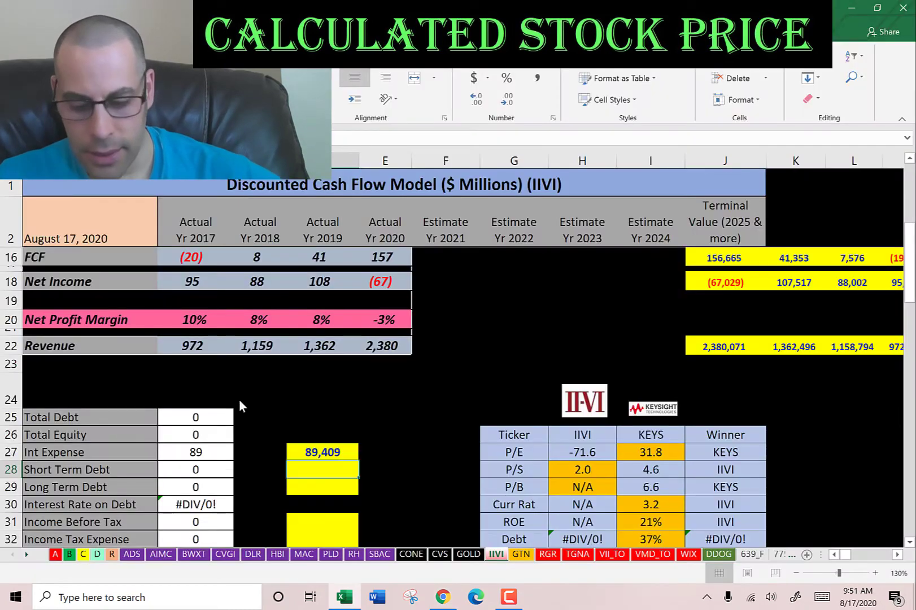
key(ctrl+v)
key(Return)
- Paste the 2020 long-term debt 2,186,092 into the Long Term Debt input
key(alt+Tab)
scroll(240, 402, down, 3)
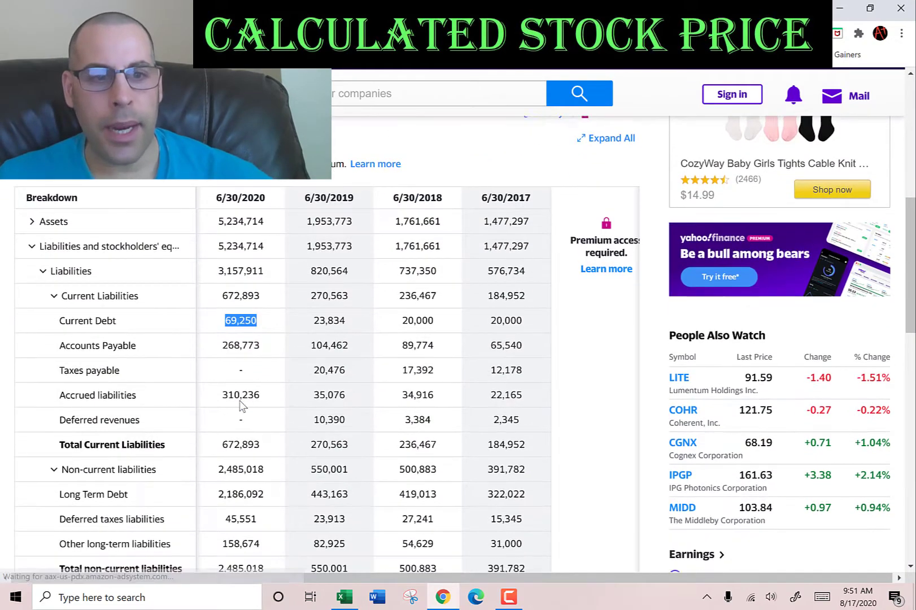
double_click(241, 396)
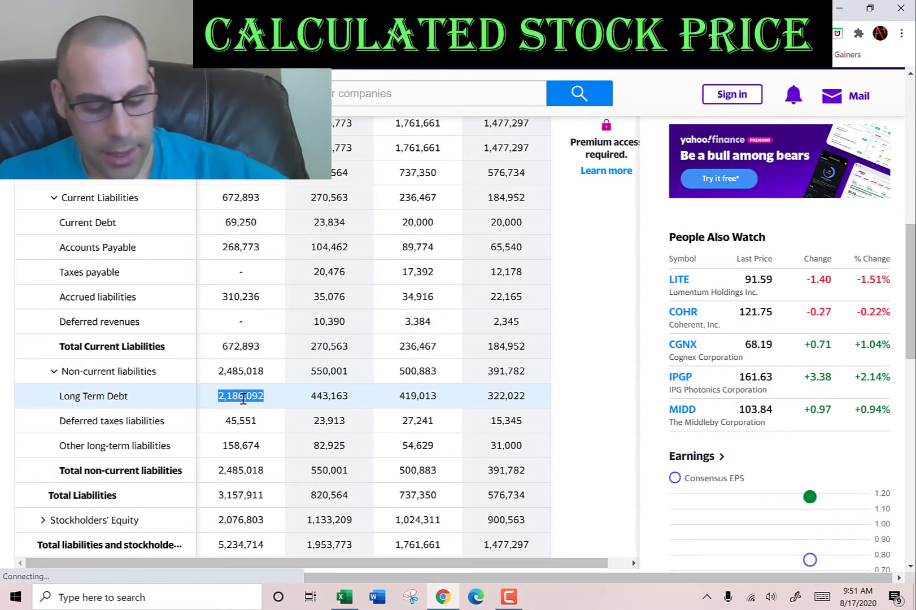
key(ctrl+c)
key(alt+Tab)
key(ctrl+v)
key(Return)
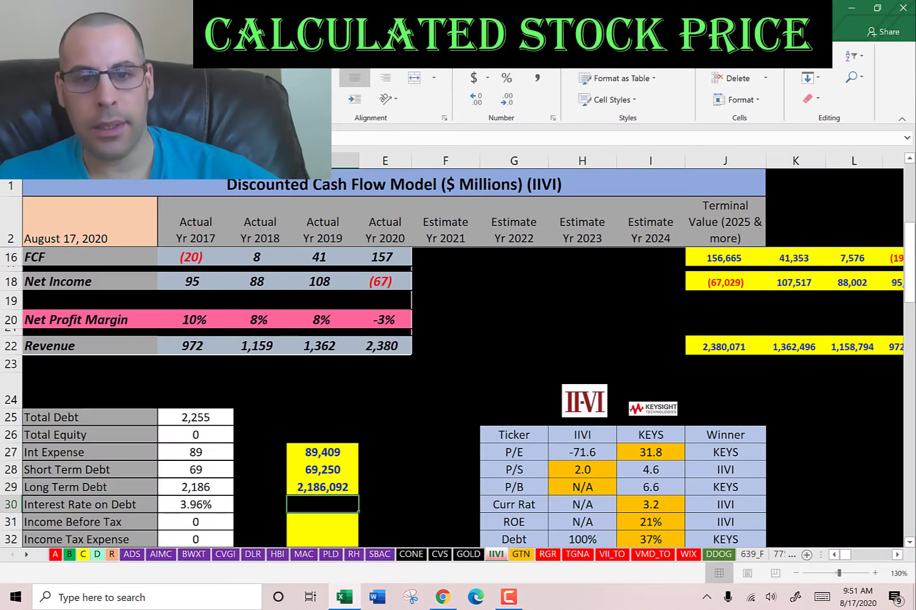
key(alt+Tab)
scroll(243, 399, up, 3)
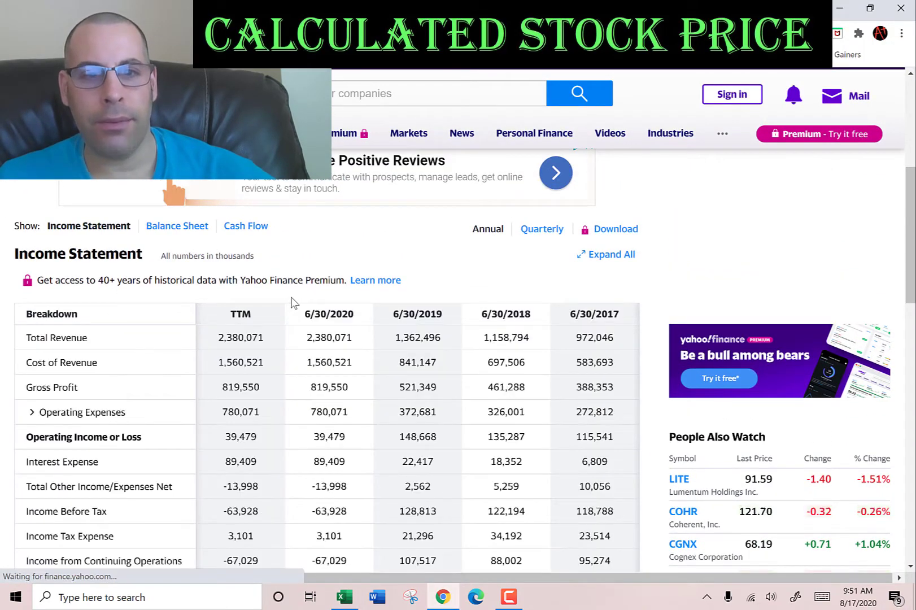
- Paste the 2019 income before tax 128,813 into the Income Before Tax input
scroll(300, 321, down, 3)
double_click(418, 377)
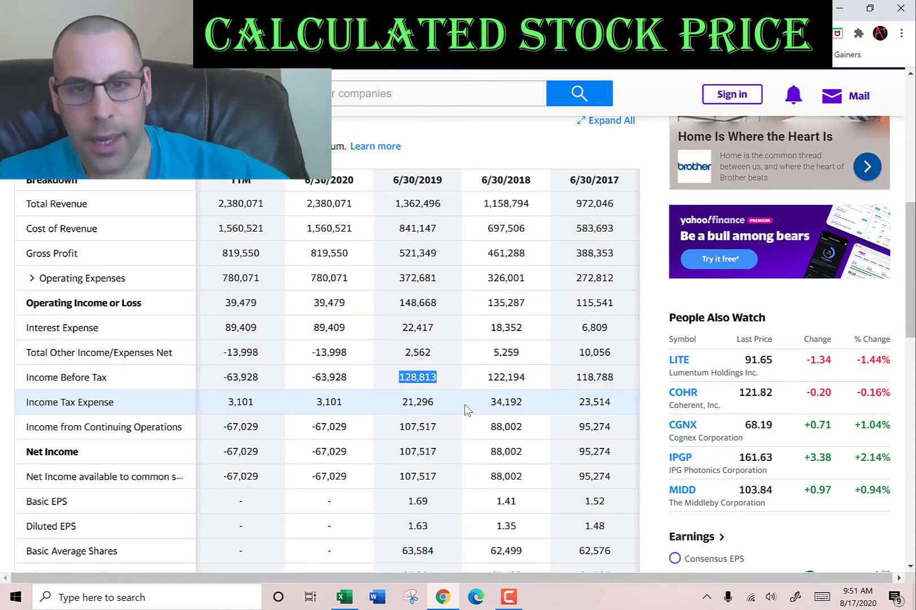
key(ctrl+c)
key(alt+Tab)
key(ctrl+v)
key(Return)
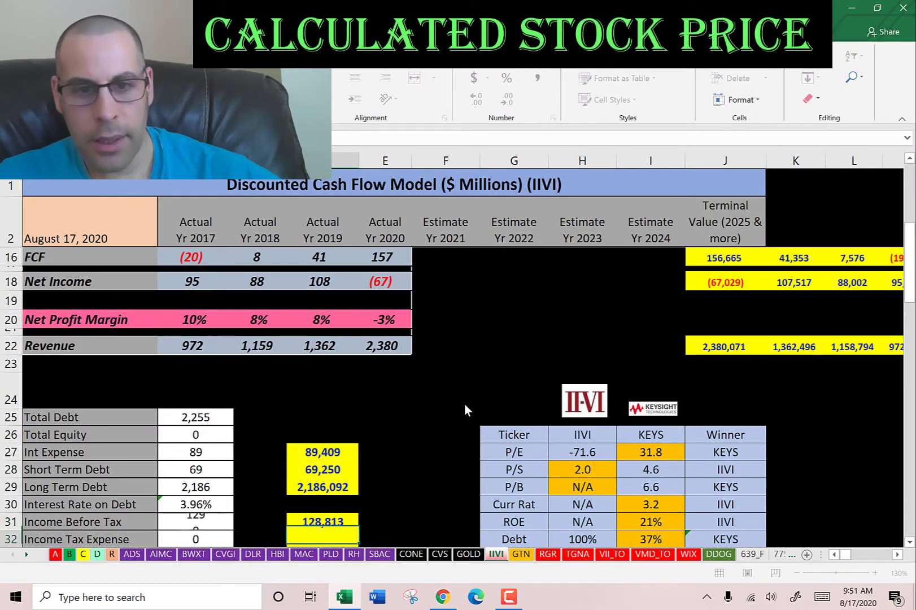
- Paste the 2019 income tax expense 21,296 into the Income Tax Expense input
key(alt+Tab)
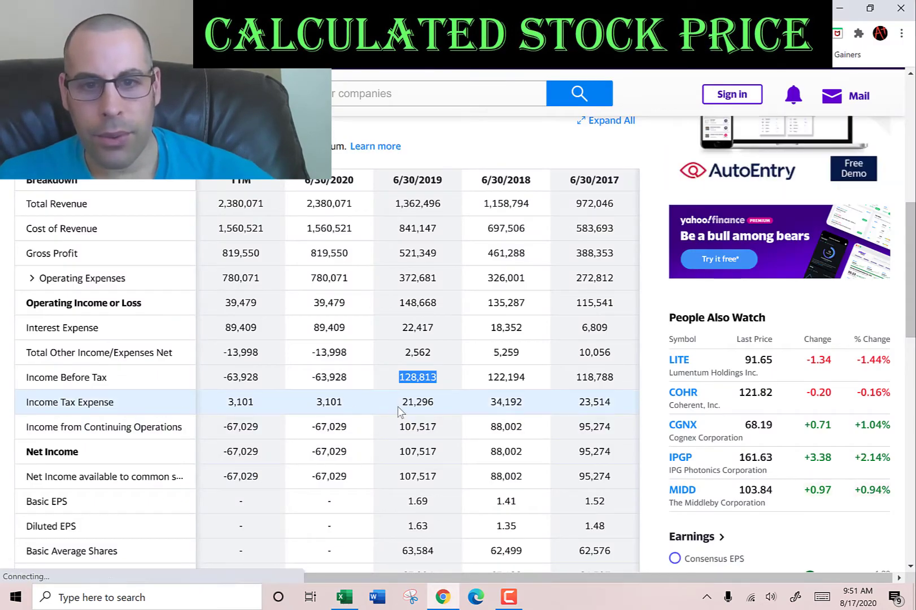
double_click(418, 400)
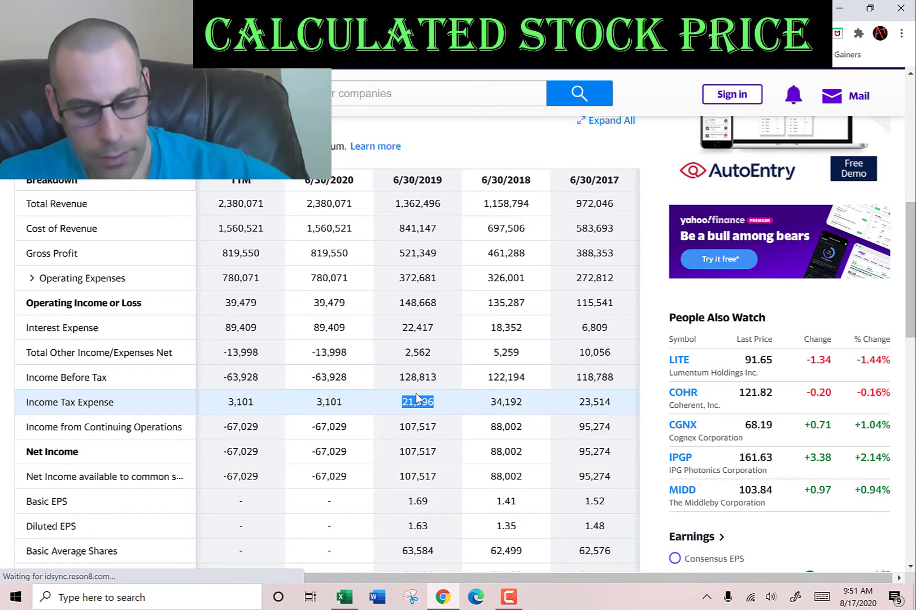
key(ctrl+c)
key(alt+Tab)
key(ctrl+v)
scroll(416, 399, down, 1)
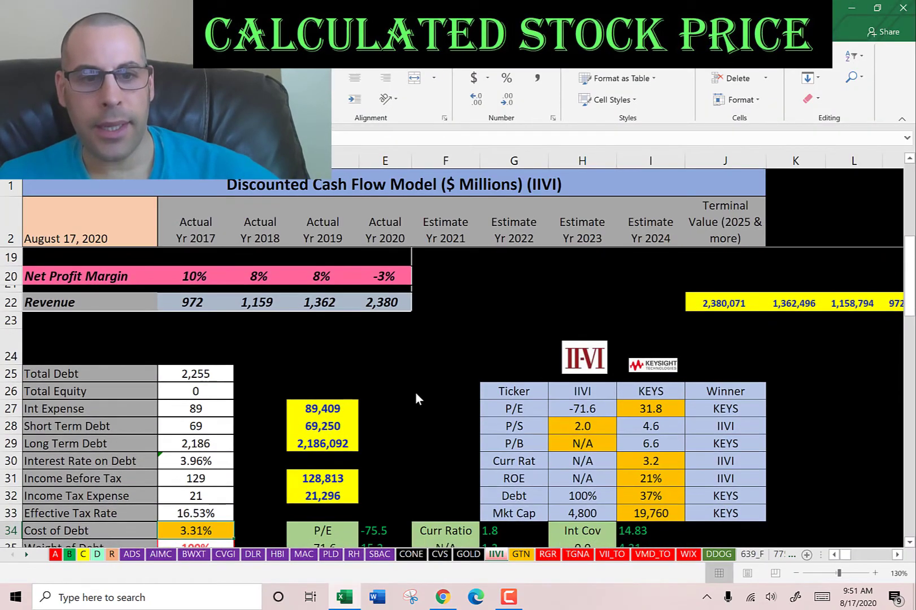
scroll(416, 399, down, 4)
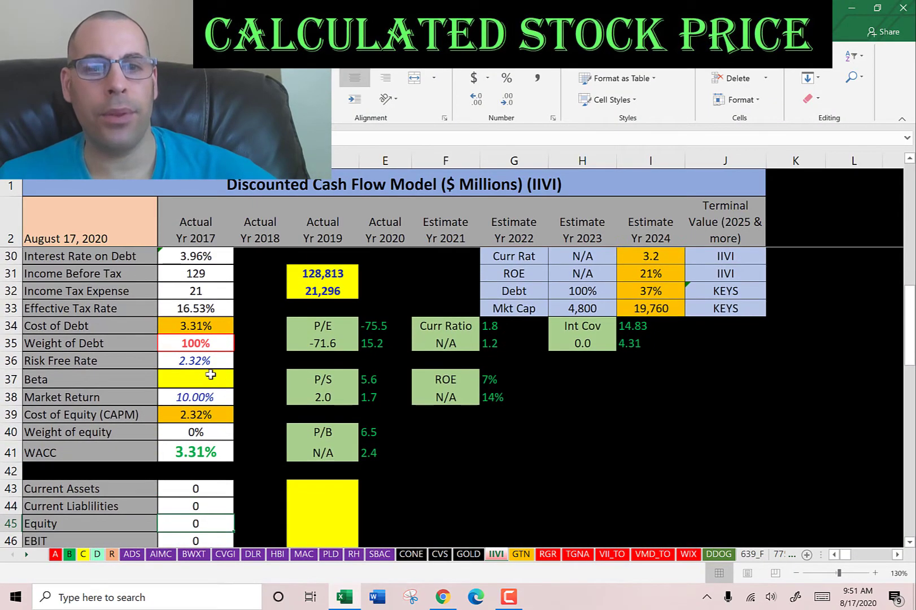
- Copy the 5-year beta from Yahoo's summary and enter it as 1.3 in the Beta cell
click(210, 374)
key(alt+Tab)
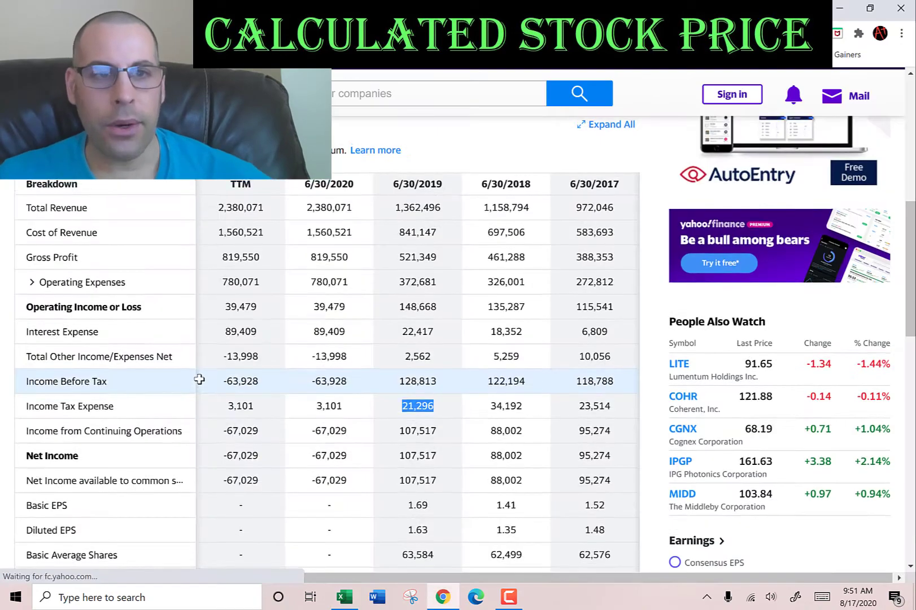
scroll(199, 380, up, 4)
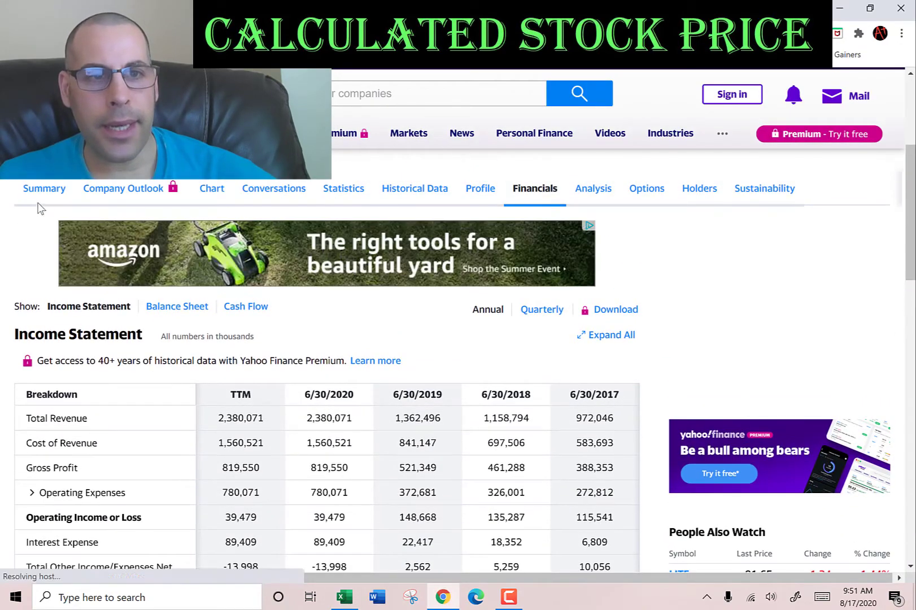
click(42, 191)
scroll(525, 322, down, 1)
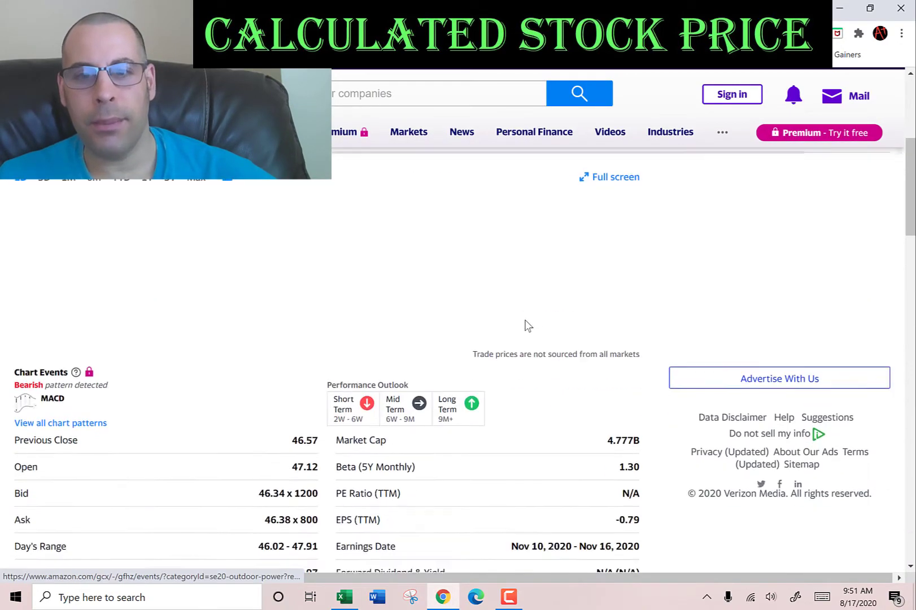
scroll(525, 325, down, 3)
double_click(629, 328)
key(ctrl+c)
key(alt+Tab)
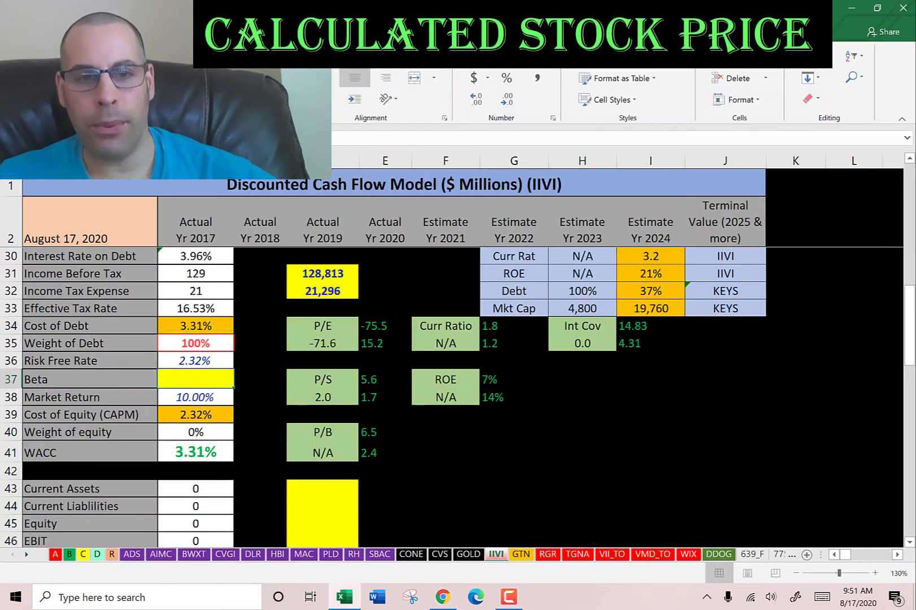
key(ctrl+v)
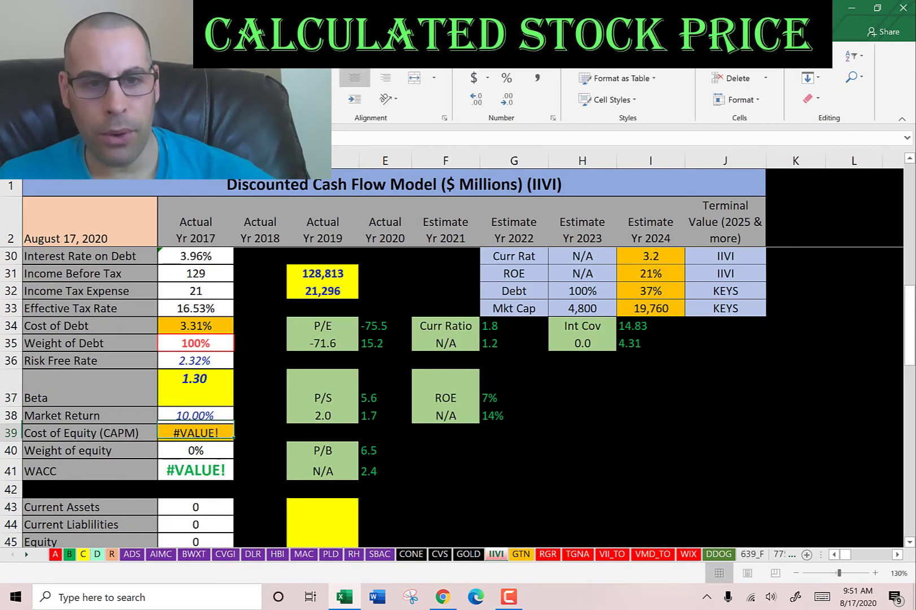
text(1.)
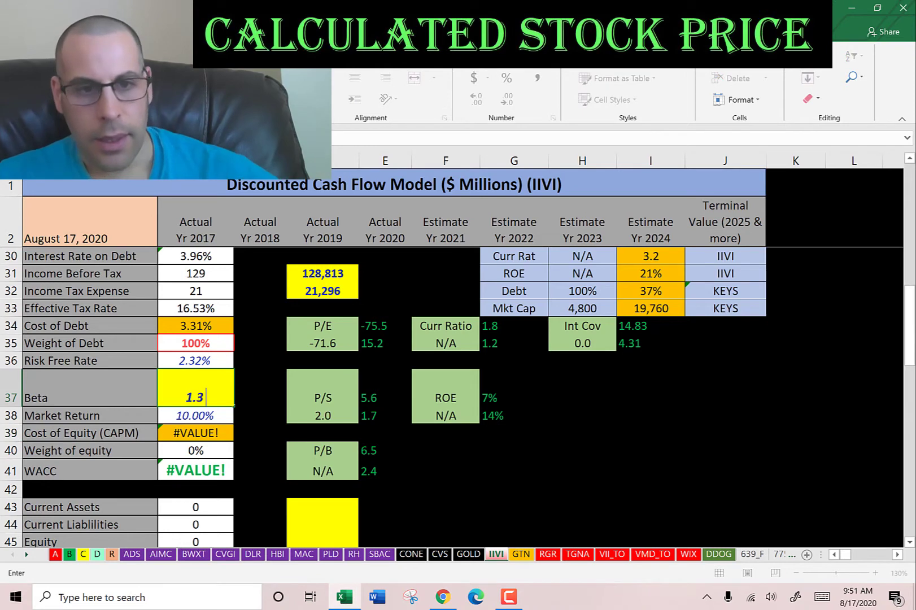
text(3)
key(Return)
- Select the yellow input beside Current Assets
scroll(320, 357, down, 2)
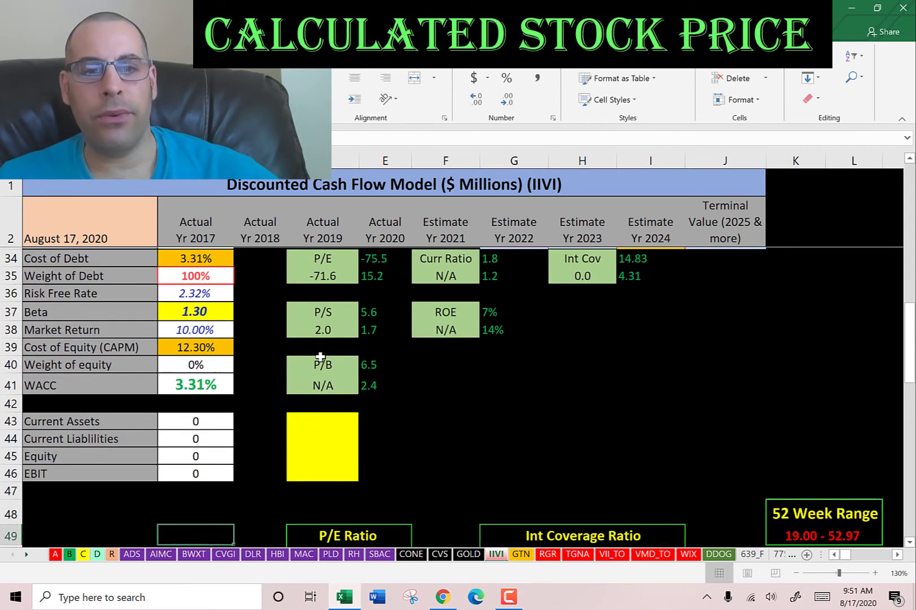
scroll(317, 373, down, 1)
click(311, 399)
- Paste the 2020 current assets 1,788,969 from Yahoo's balance sheet into the model
key(alt+Tab)
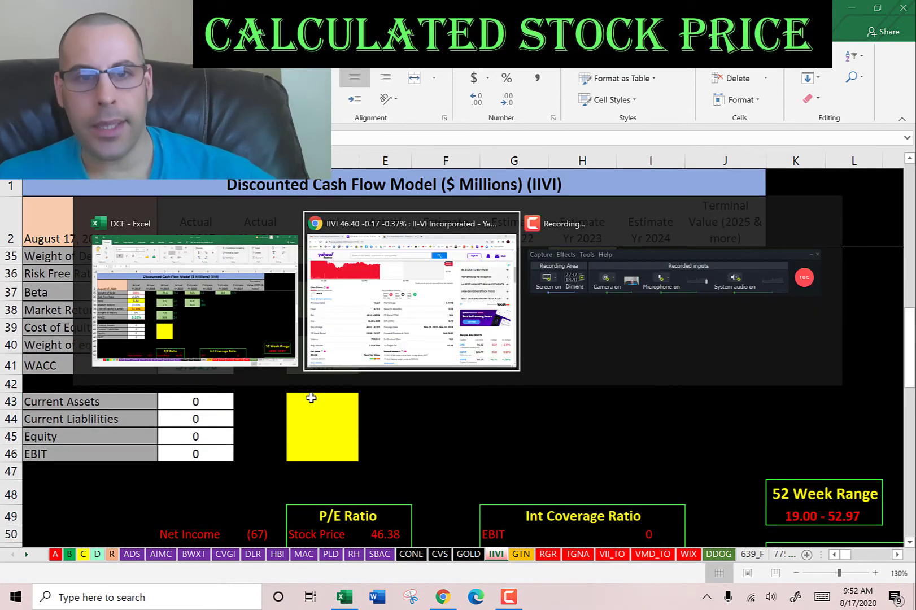
scroll(514, 217, up, 2)
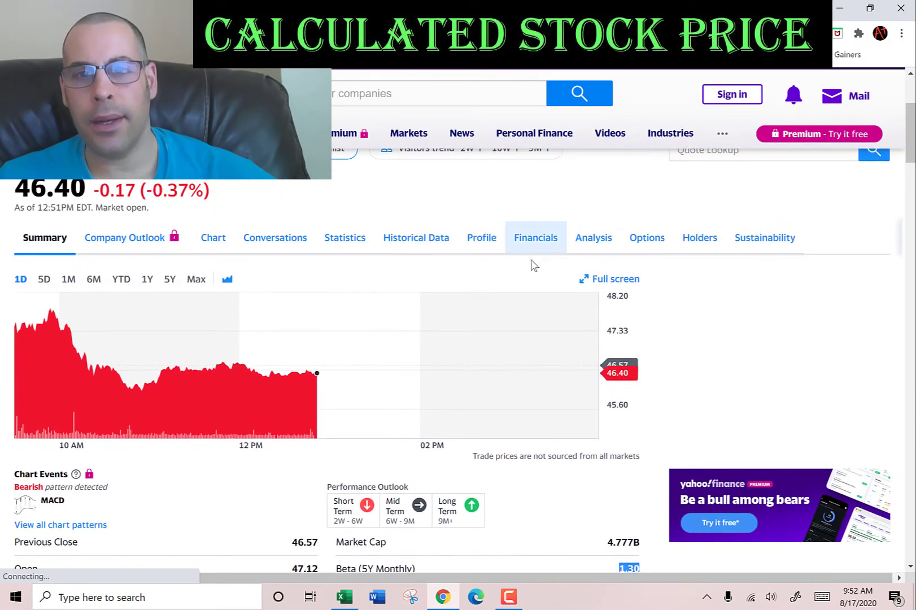
click(520, 242)
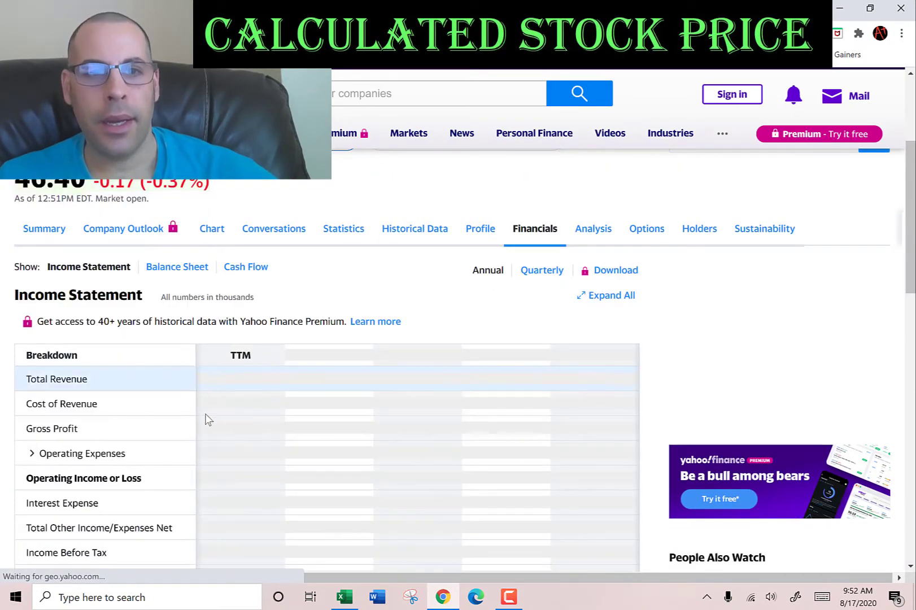
scroll(226, 350, down, 2)
double_click(241, 287)
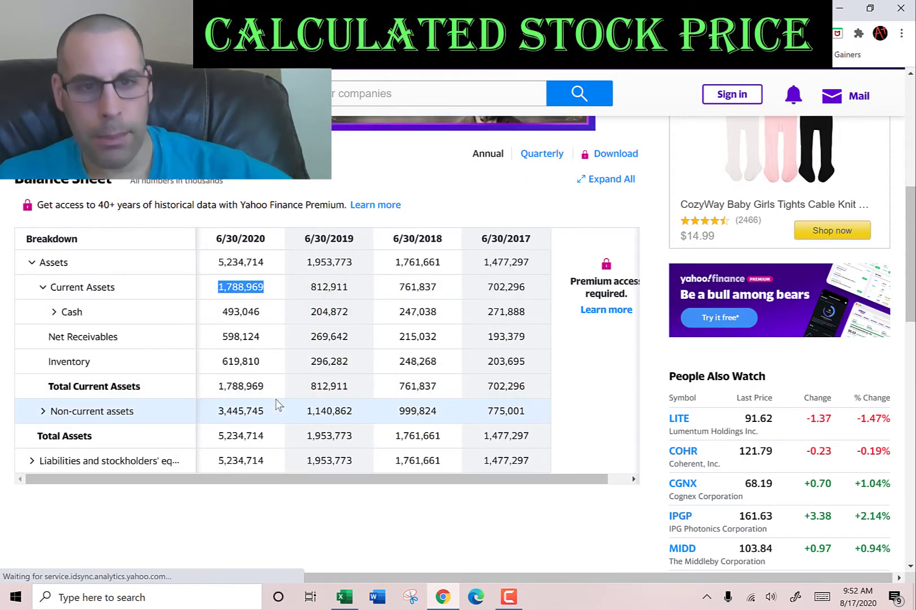
key(alt+Tab)
key(ctrl+v)
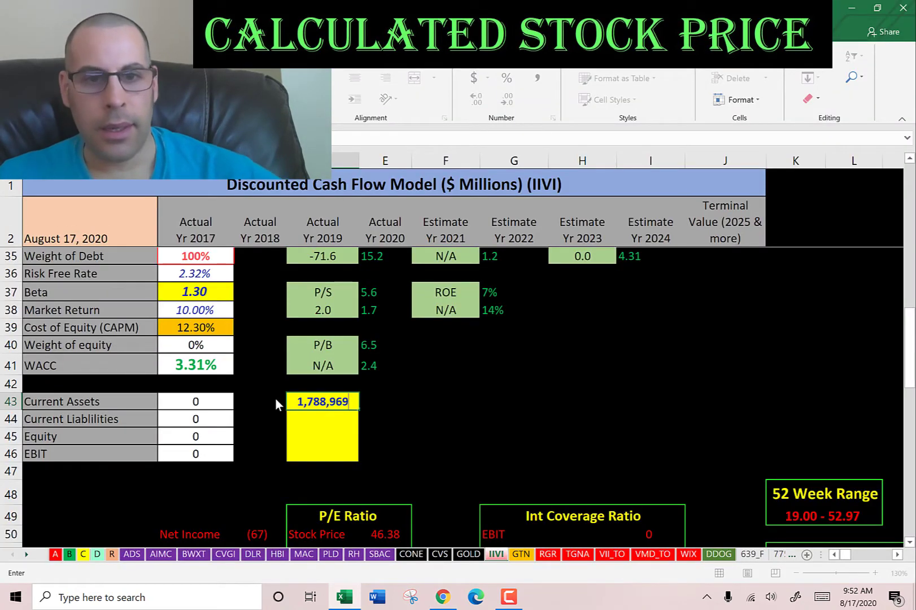
key(Return)
- Expand the liabilities rows and paste current liabilities 672,893 into the model
key(alt+Tab)
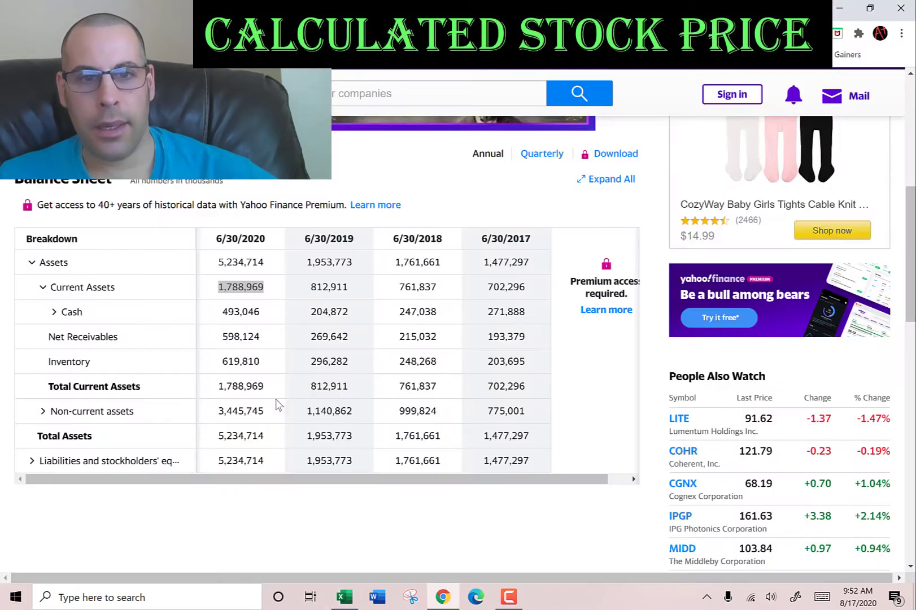
scroll(277, 402, down, 1)
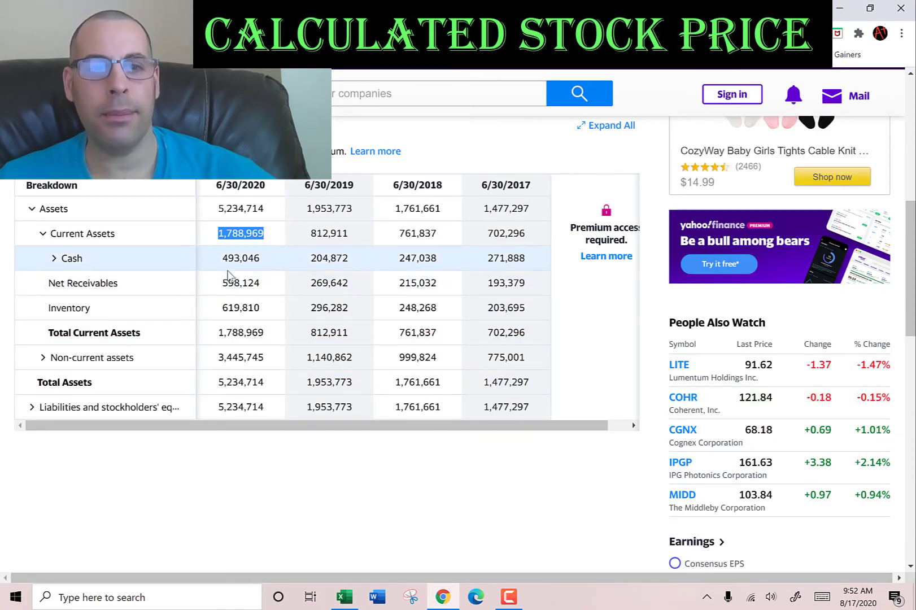
scroll(184, 287, down, 2)
click(31, 273)
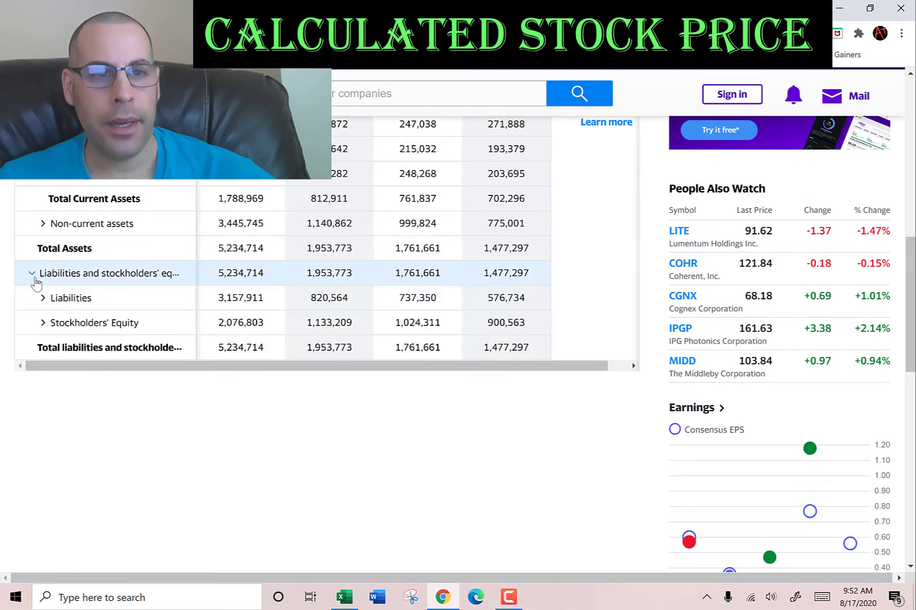
click(43, 298)
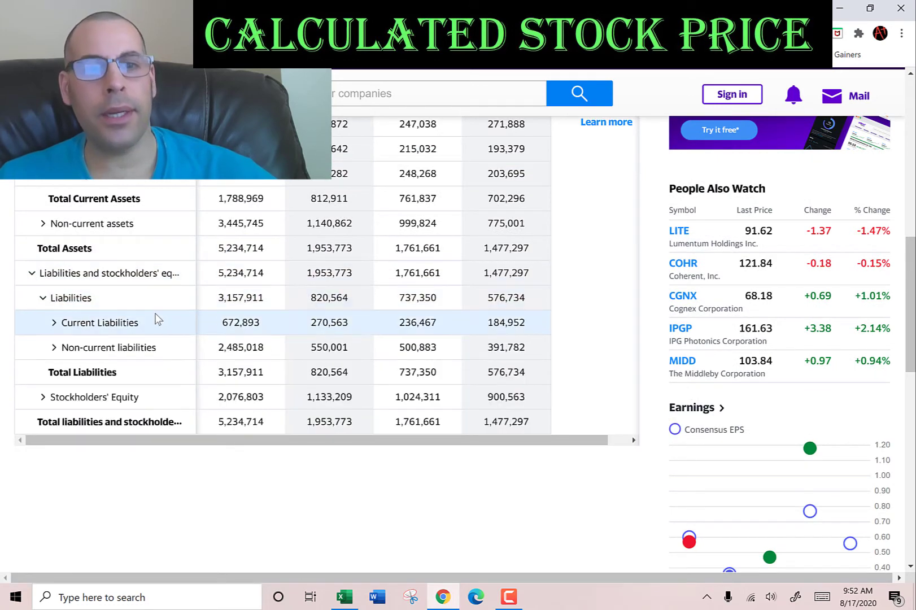
click(55, 323)
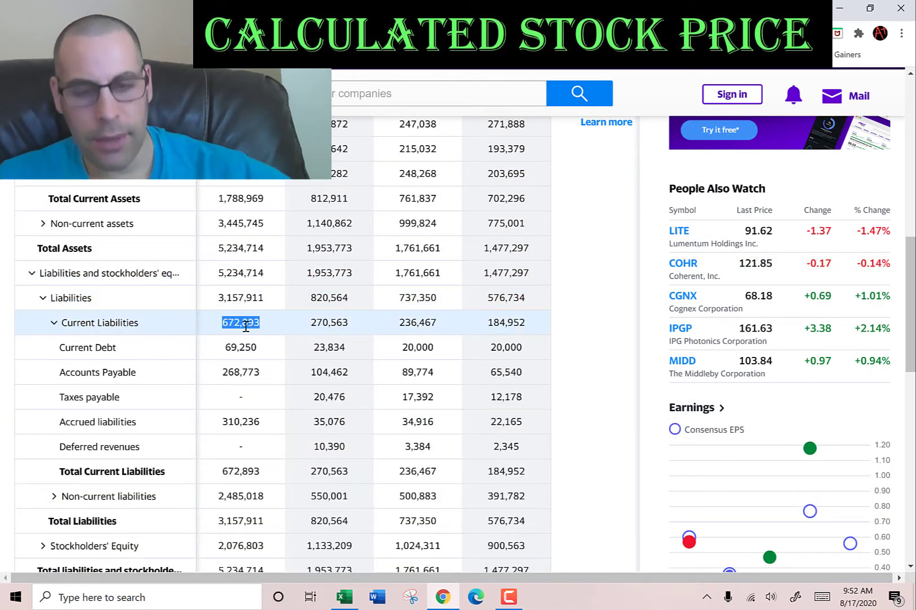
key(alt+Tab)
key(ctrl+v)
key(alt+Tab)
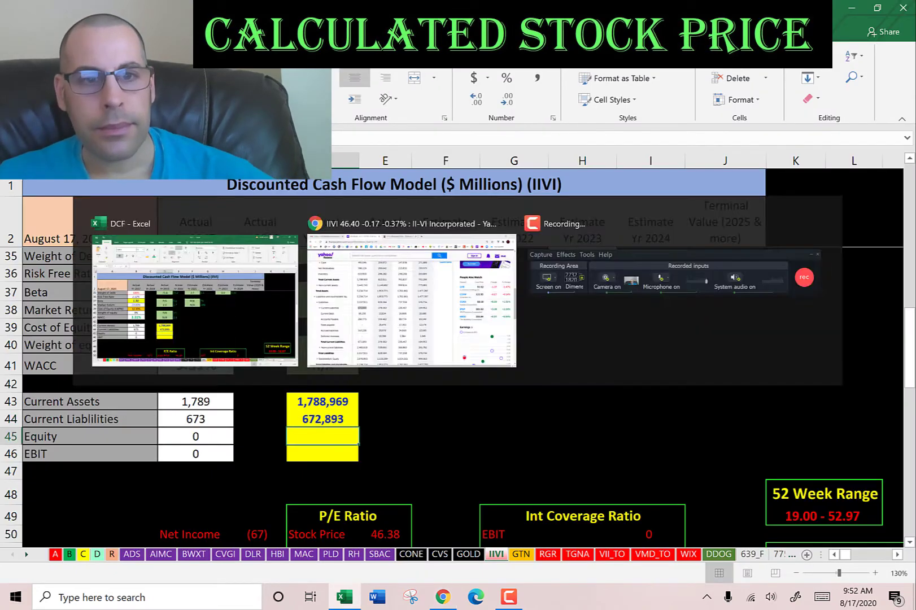
scroll(246, 326, down, 1)
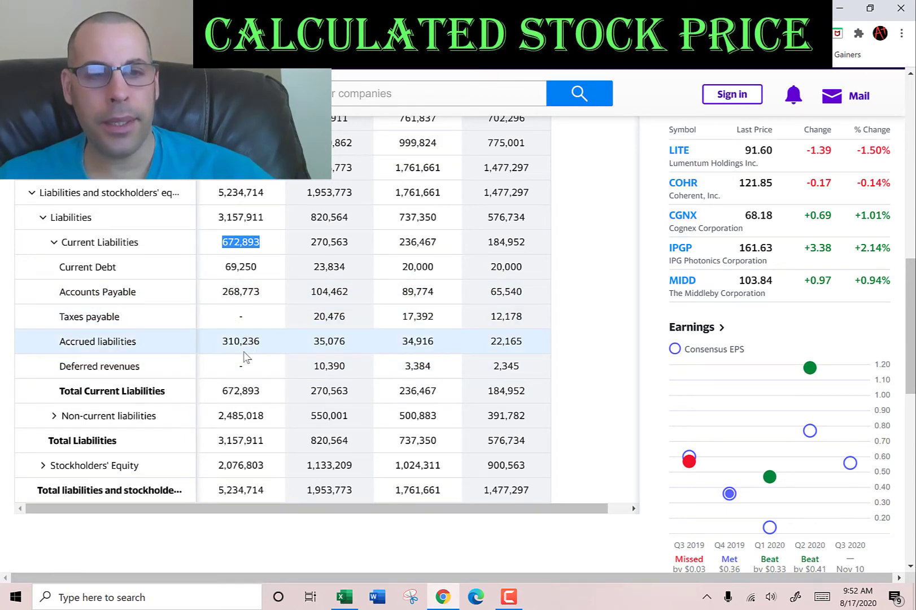
- Paste the 2020 stockholders' equity 2,076,803 into the Equity cell, raising WACC to 7.62%
scroll(244, 356, down, 3)
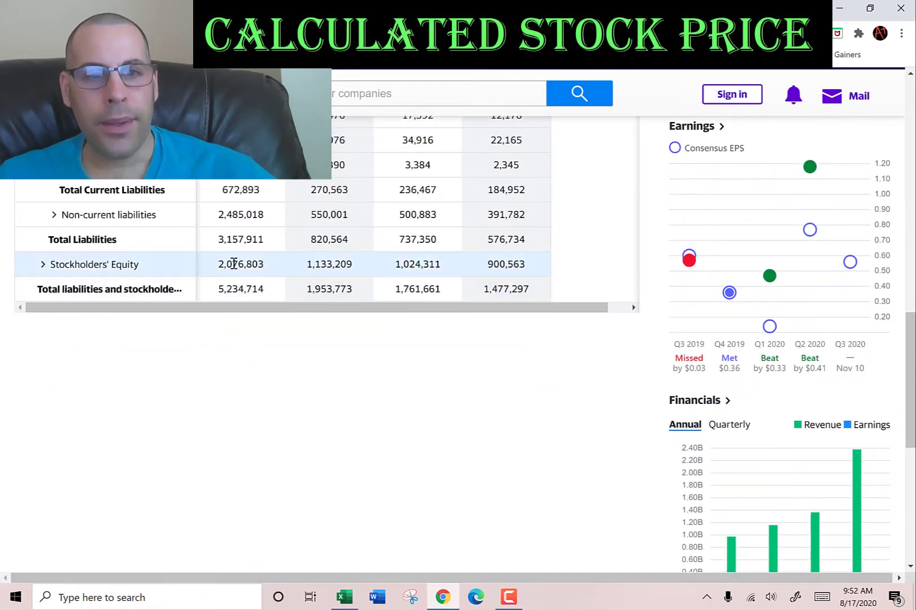
double_click(234, 264)
key(alt+Tab)
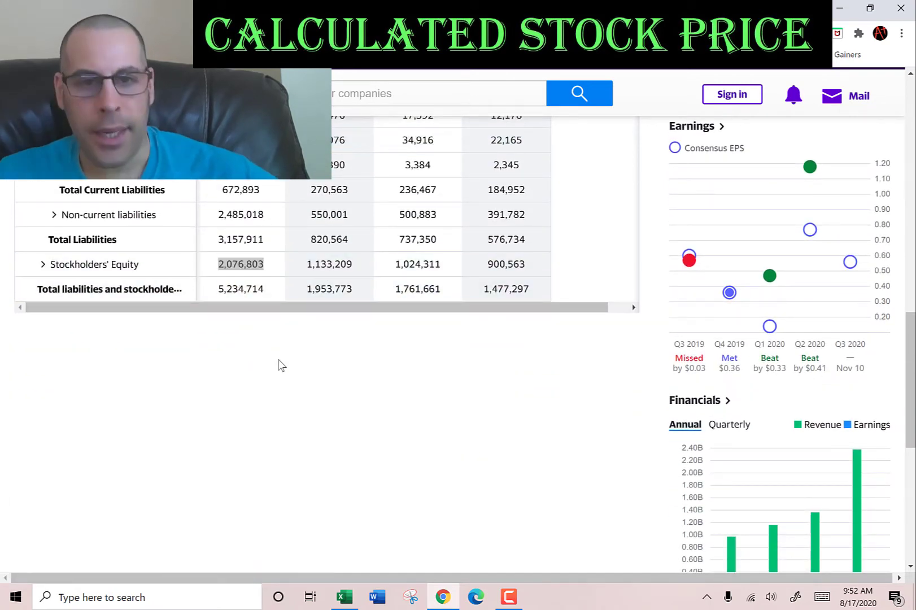
key(ctrl+v)
key(Return)
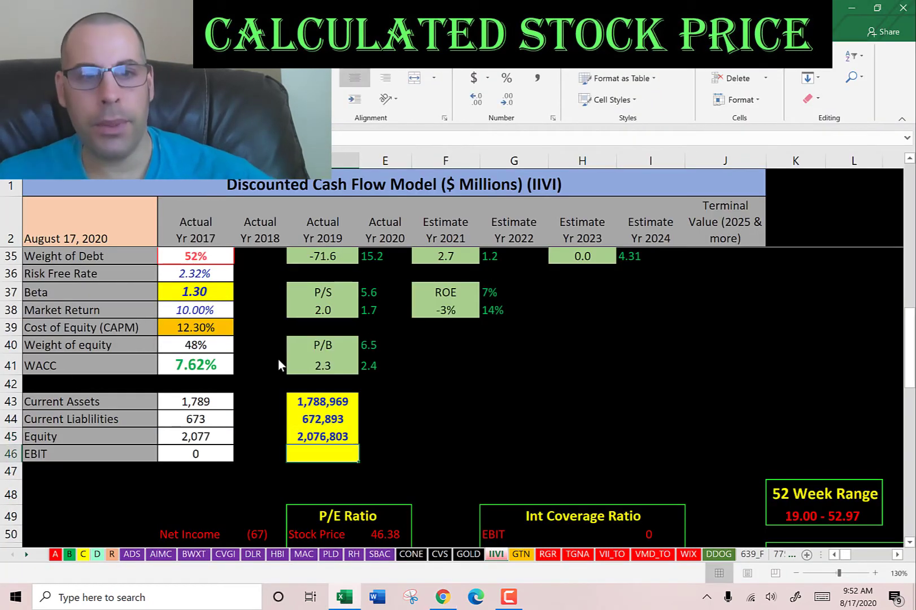
key(alt+Tab)
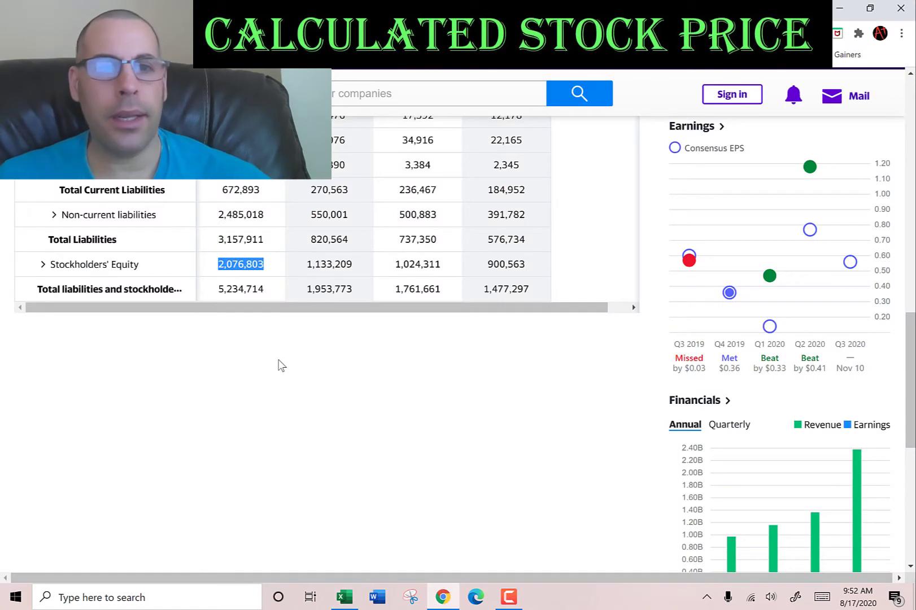
click(44, 265)
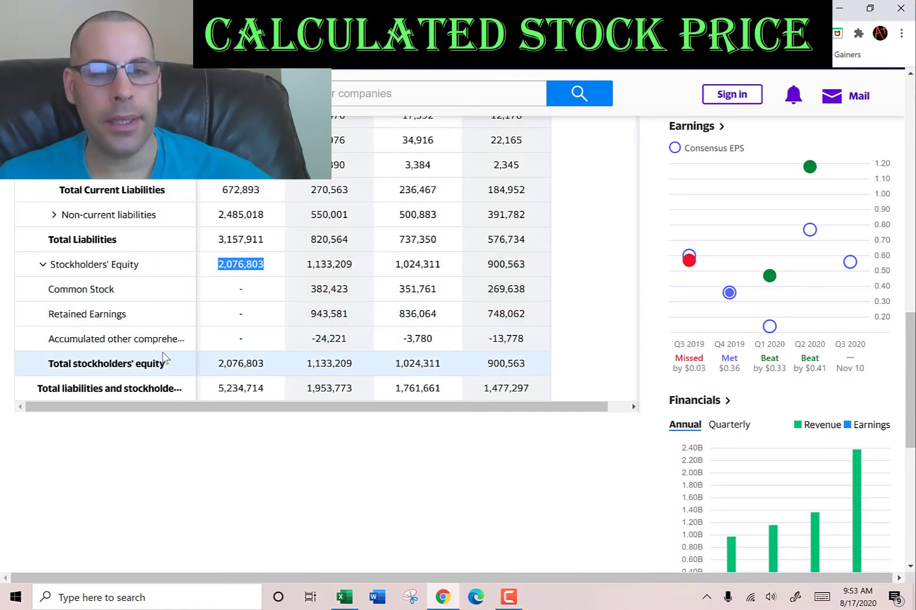
scroll(141, 319, up, 12)
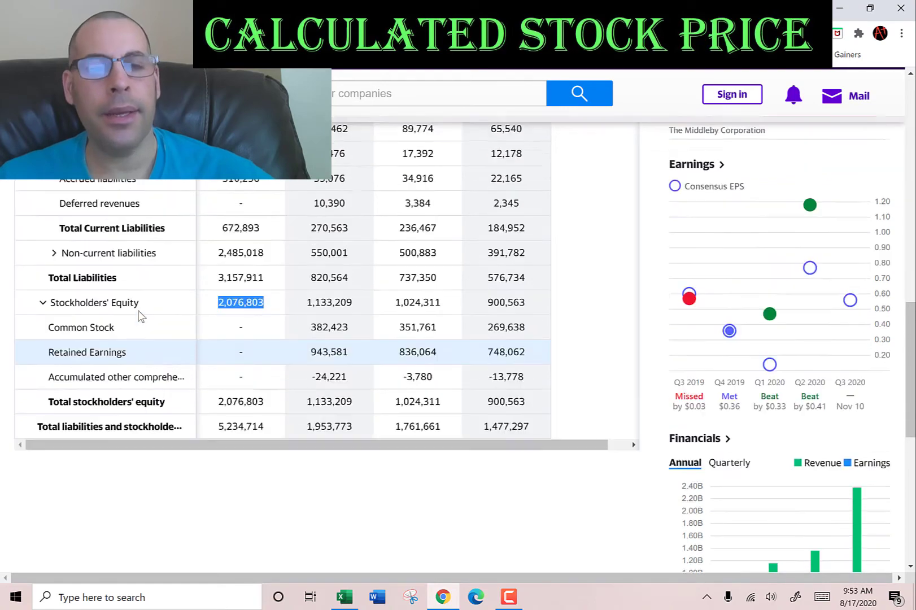
- Paste the 2020 operating income 39,479 as EBIT, giving 0.4 interest coverage
click(85, 353)
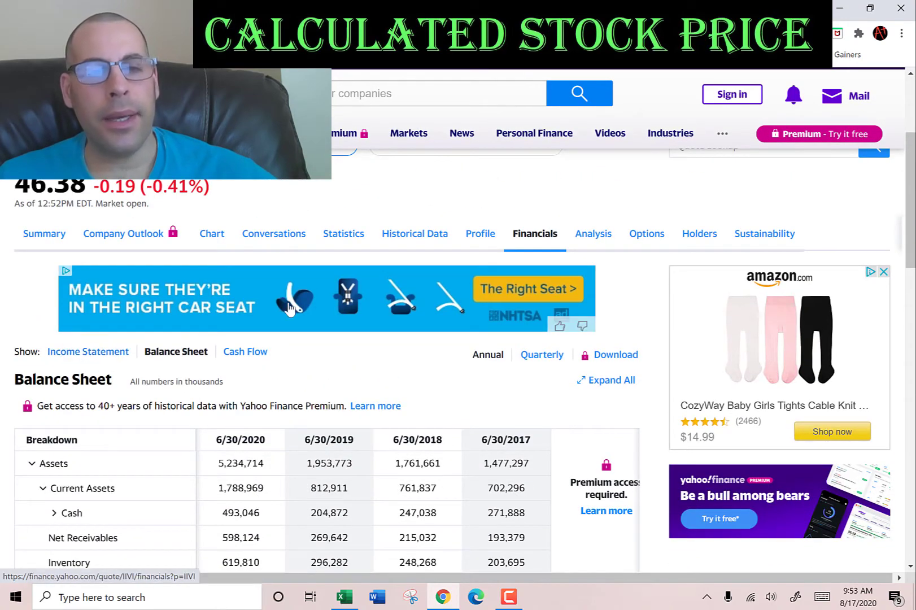
scroll(343, 274, down, 6)
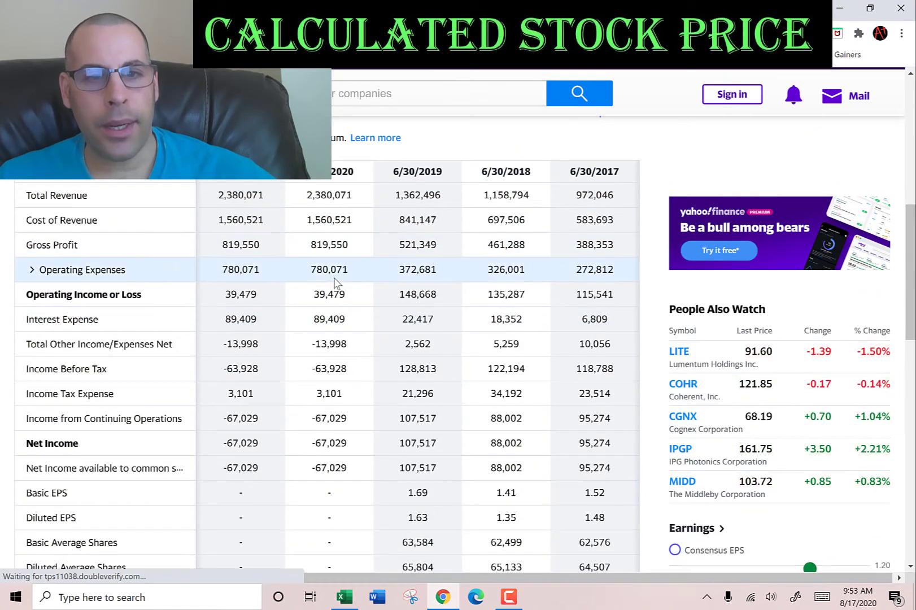
double_click(329, 295)
key(ctrl+c)
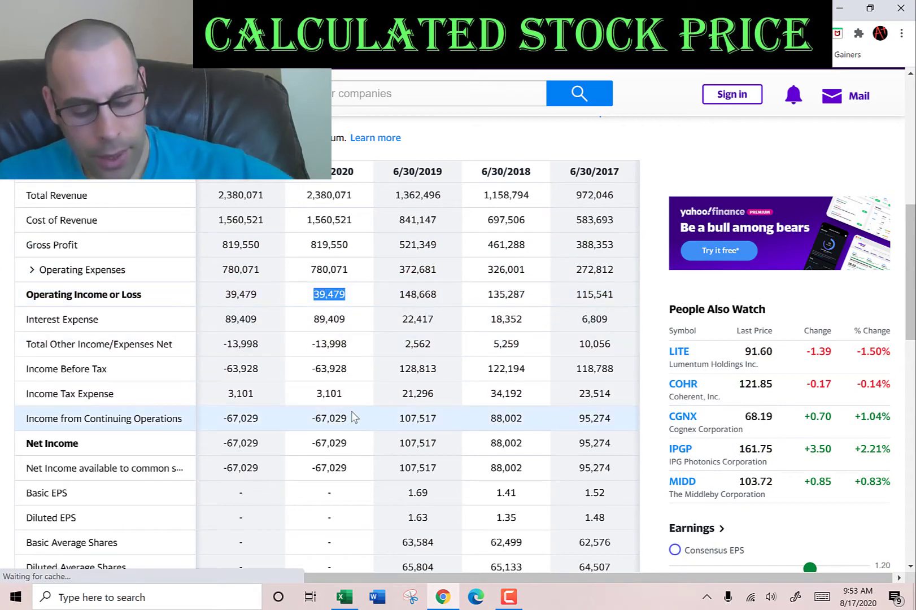
key(alt+Tab)
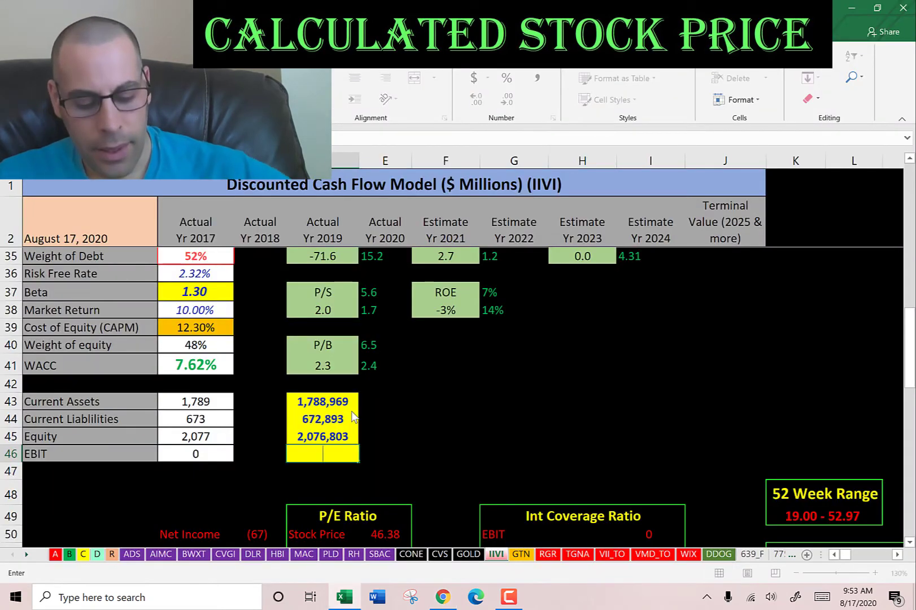
key(ctrl+v)
key(Return)
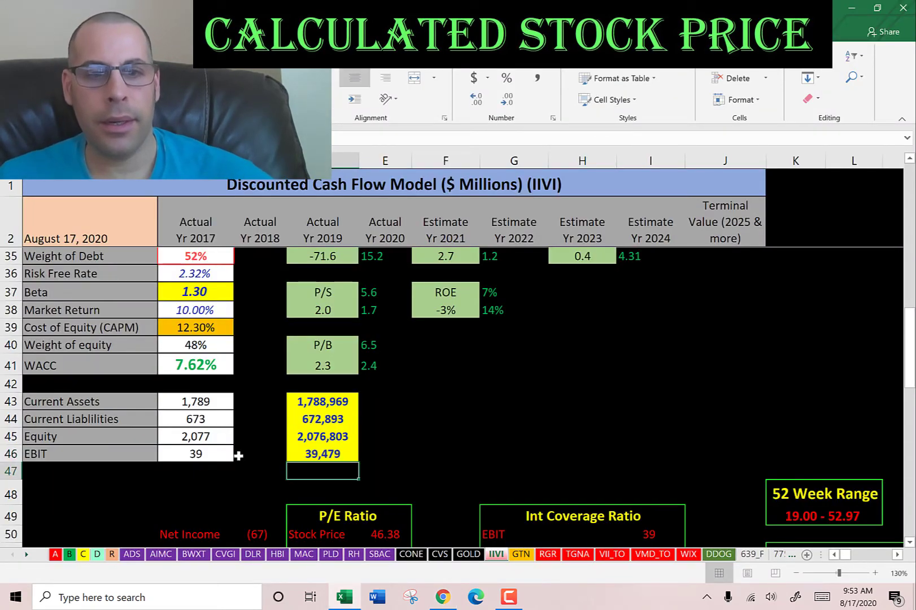
scroll(240, 454, up, 1)
click(196, 292)
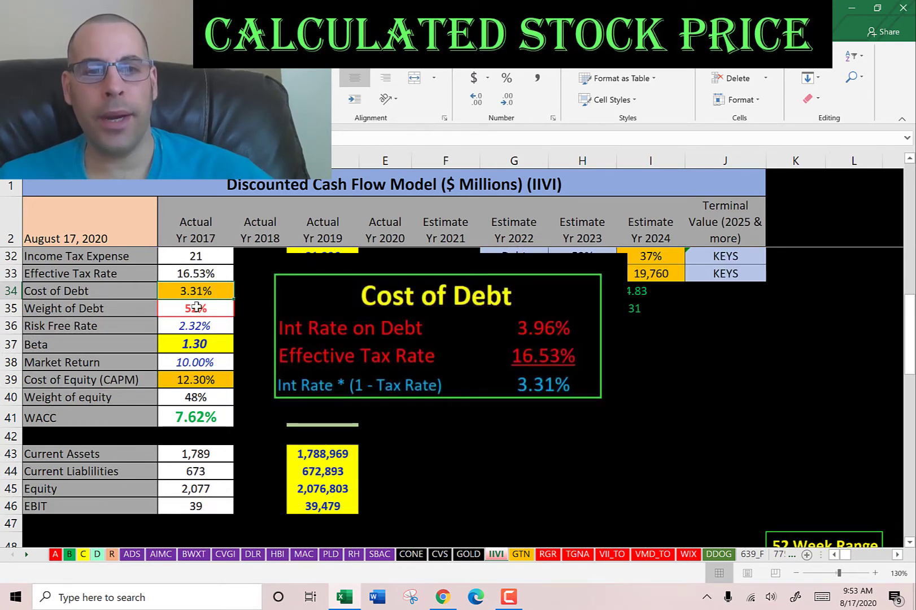
click(192, 402)
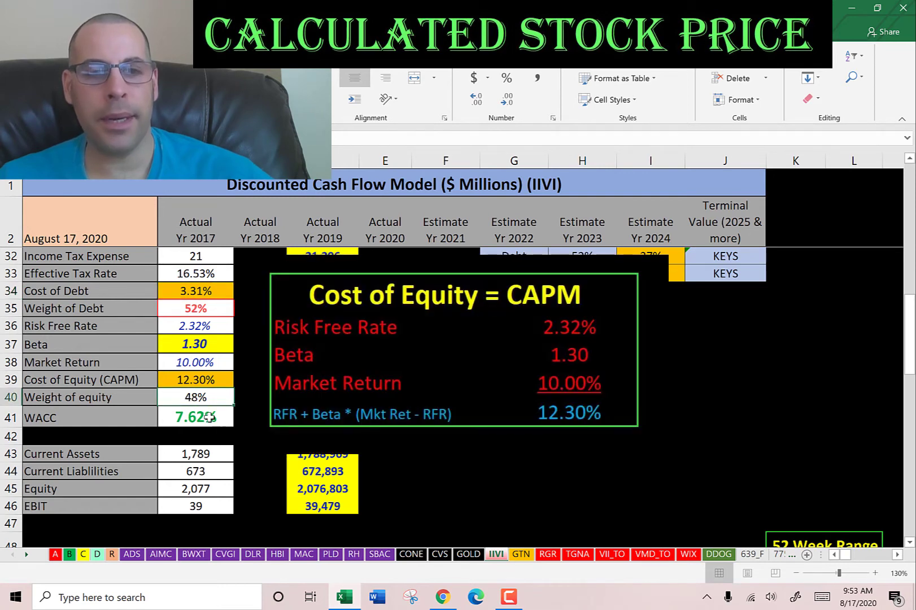
click(182, 380)
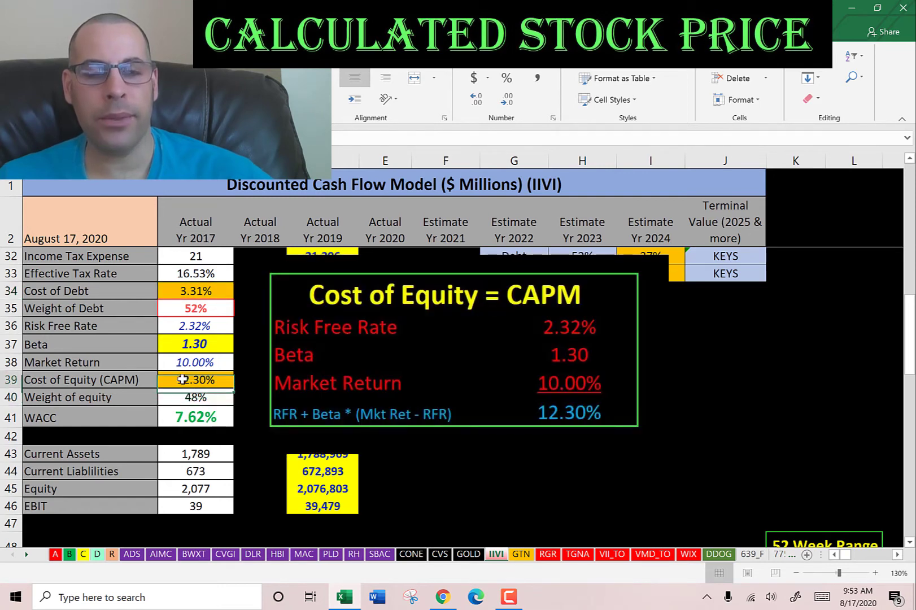
click(192, 418)
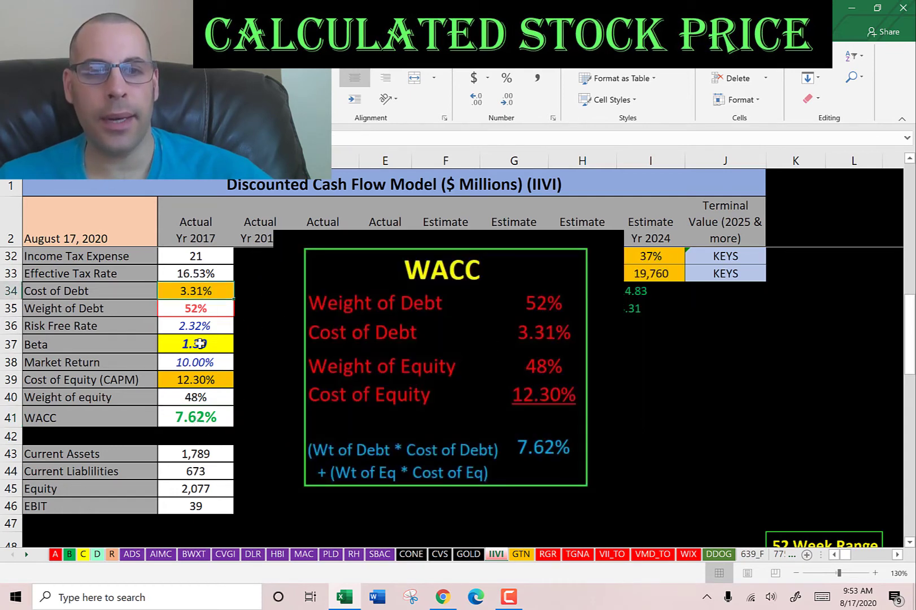
click(198, 381)
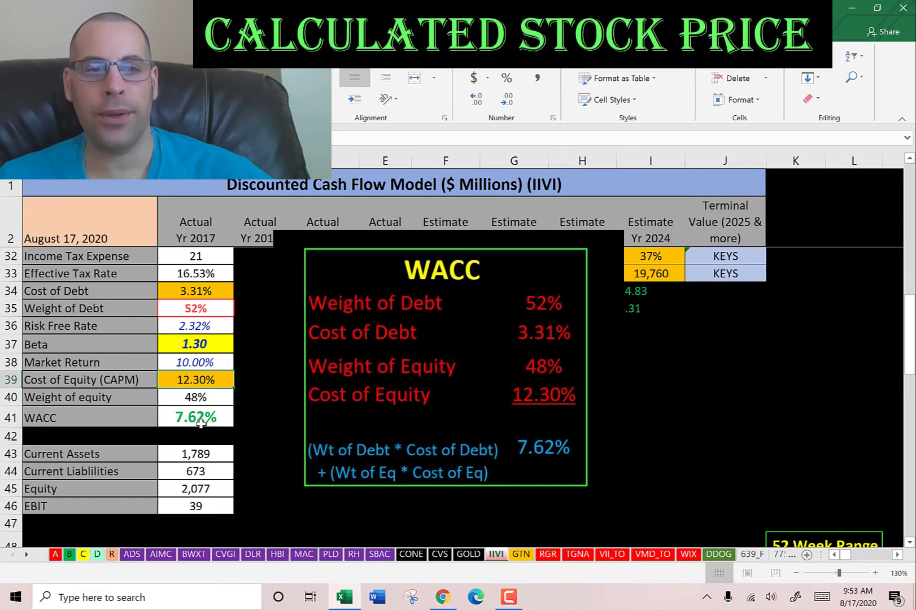
scroll(260, 401, up, 10)
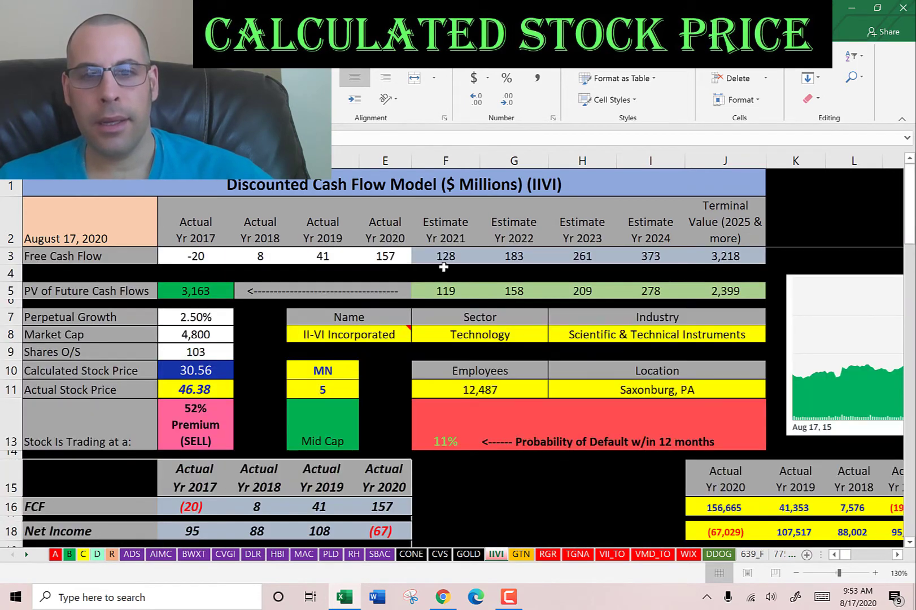
click(443, 267)
key(Right)
key(Right)
key(Right)
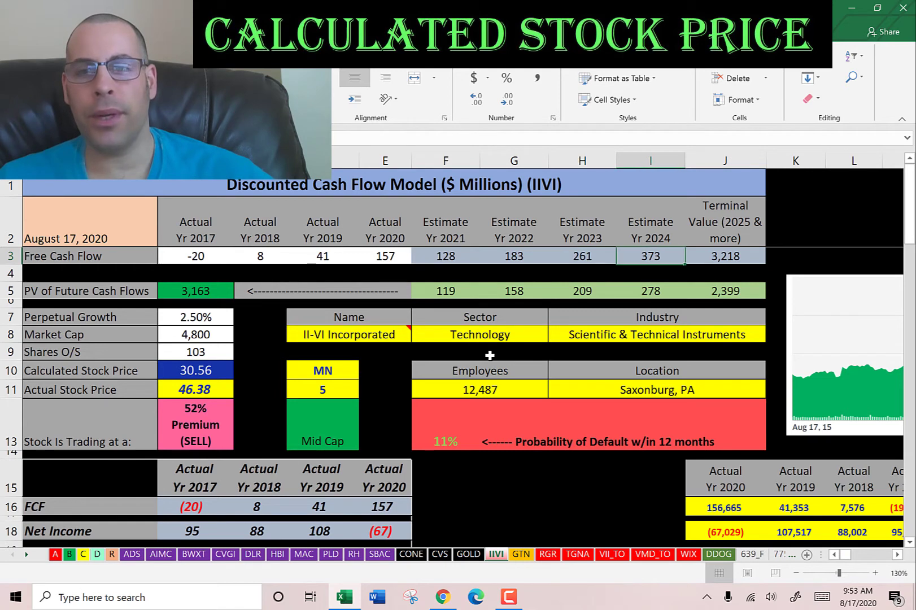
key(Right)
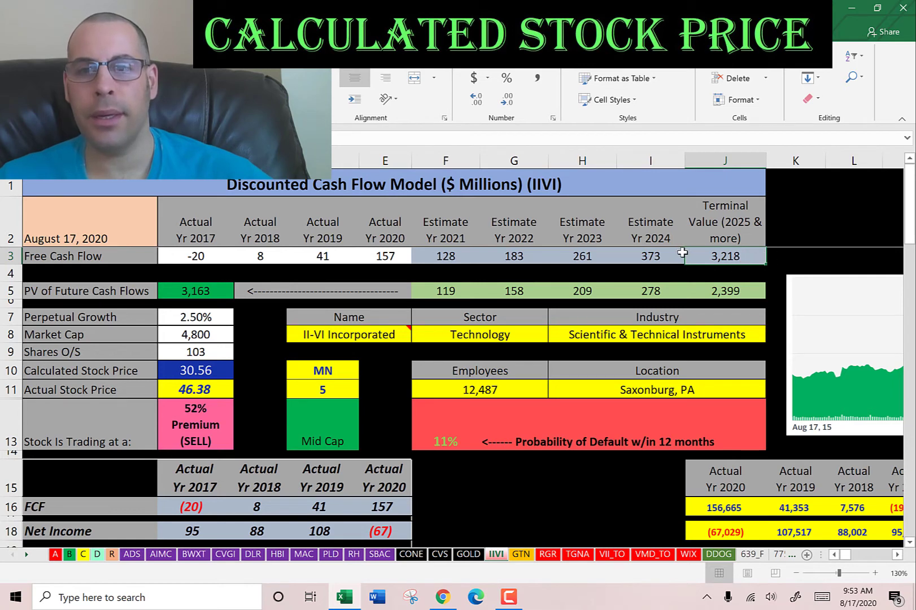
drag(687, 255, 446, 256)
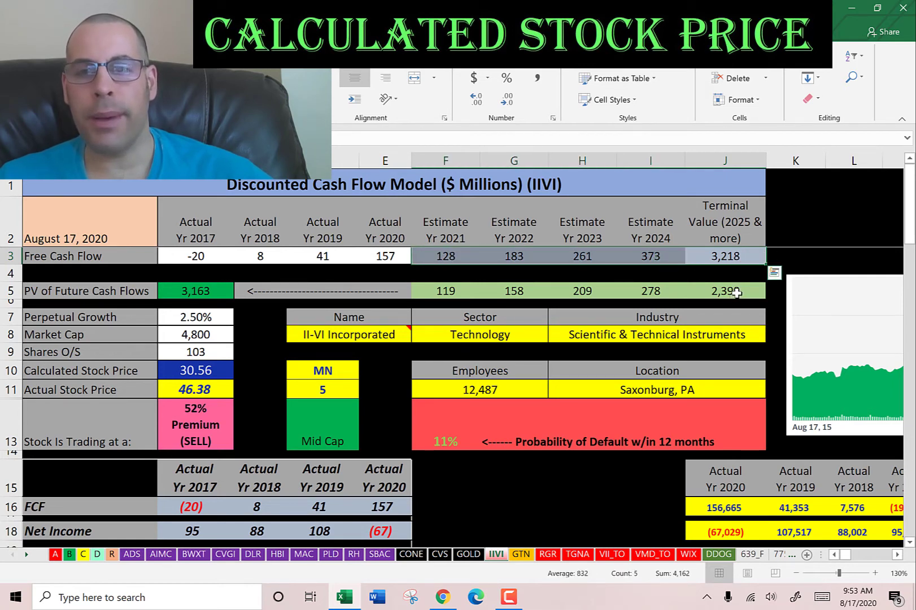
drag(736, 293, 444, 292)
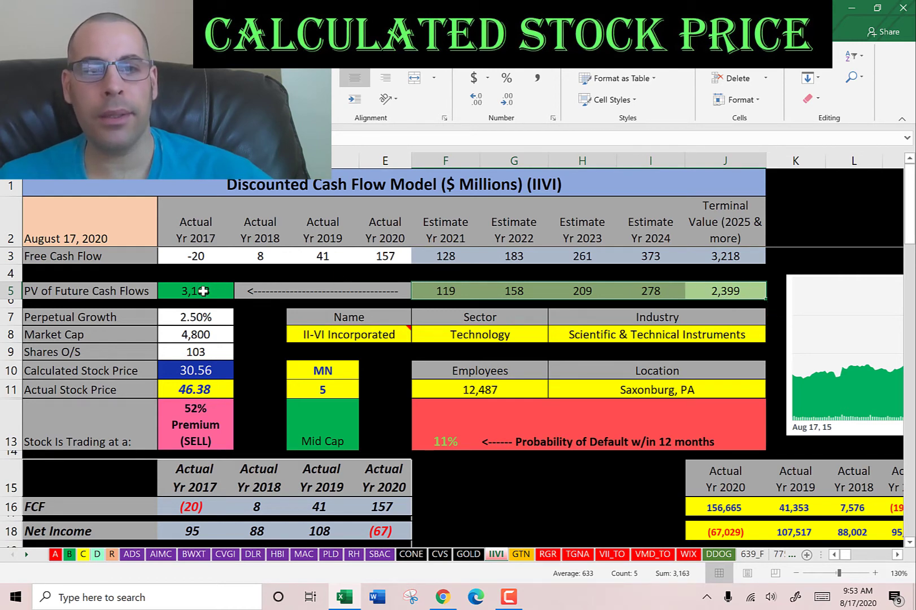
click(199, 353)
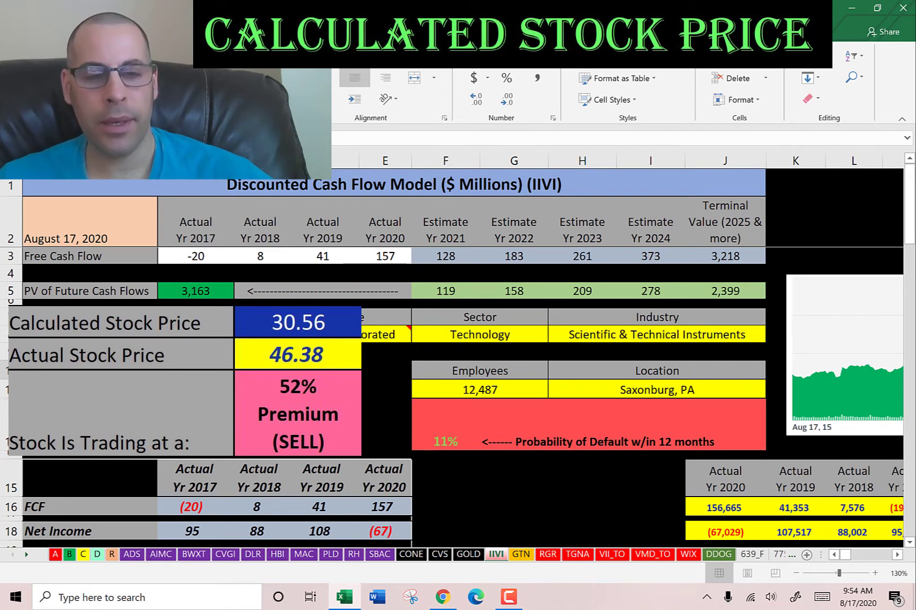
key(alt+Tab)
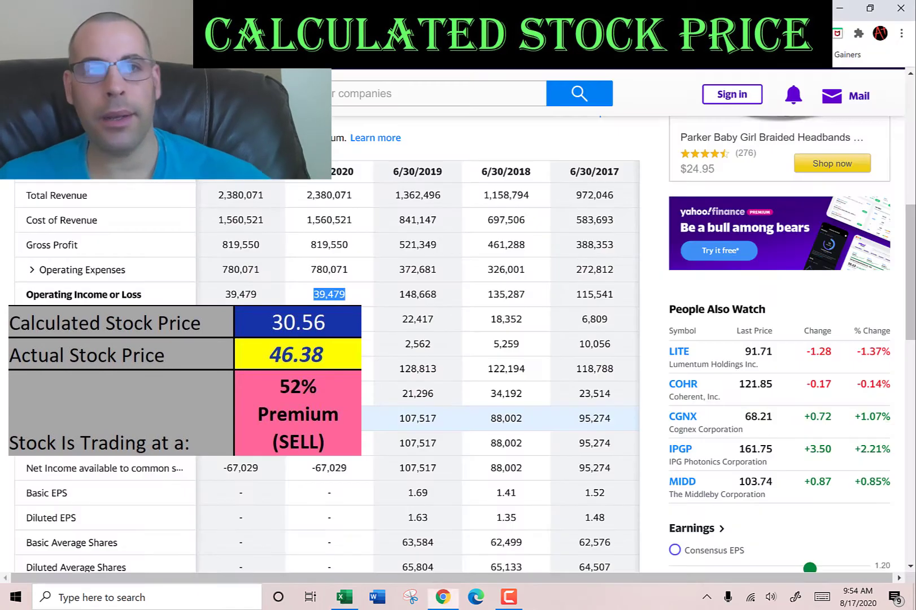
key(ctrl+Tab)
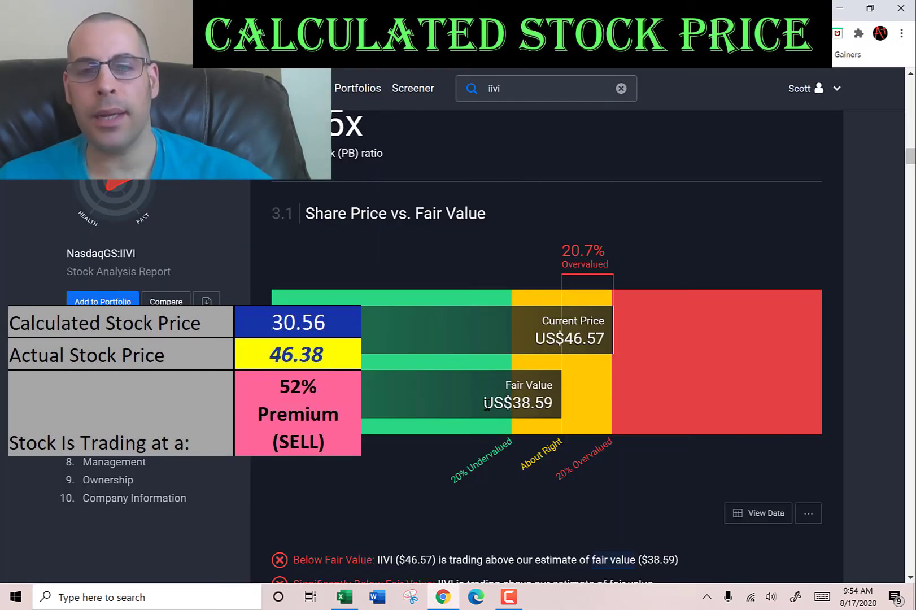
key(alt+Tab)
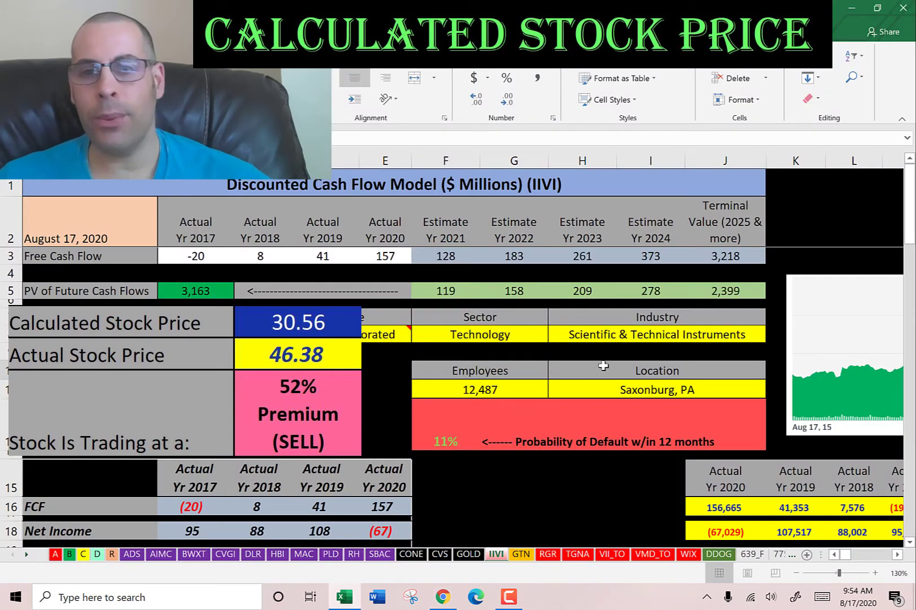
drag(833, 317, 304, 326)
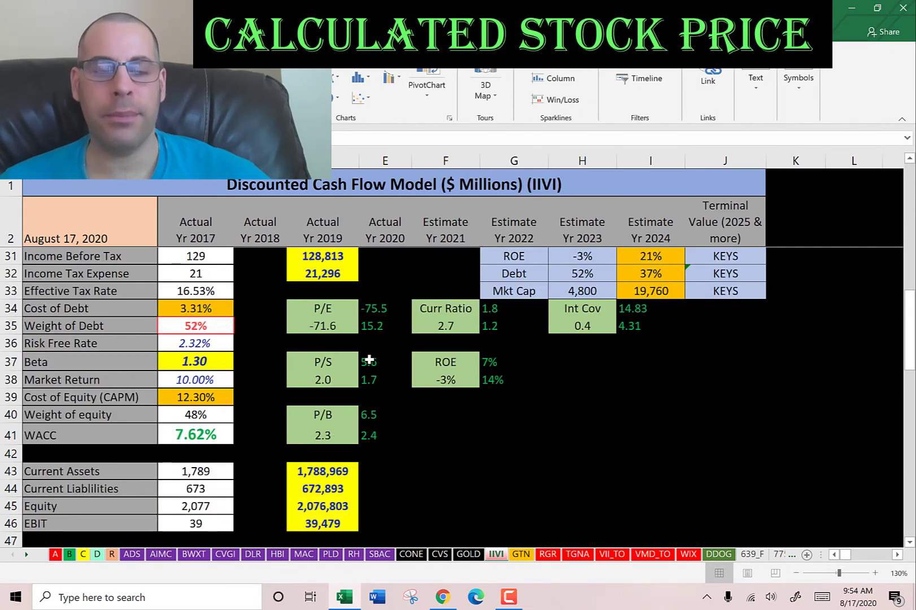
scroll(379, 350, down, 1)
scroll(378, 349, down, 5)
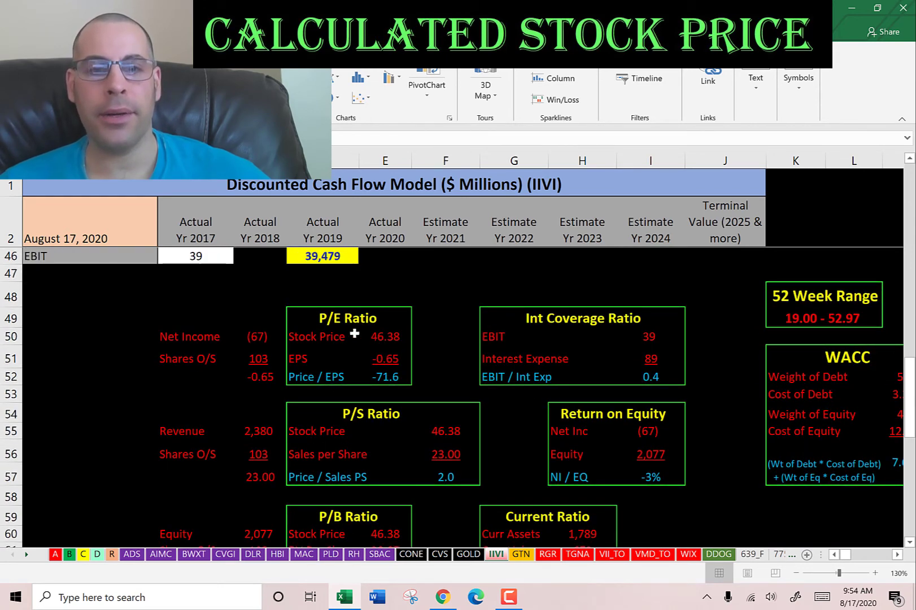
click(242, 334)
click(258, 362)
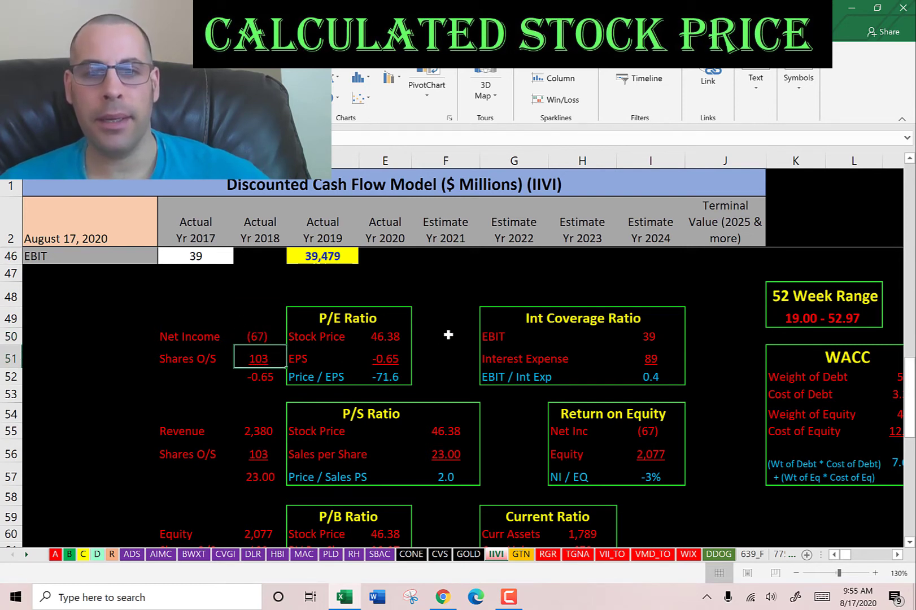
scroll(448, 335, down, 2)
click(448, 311)
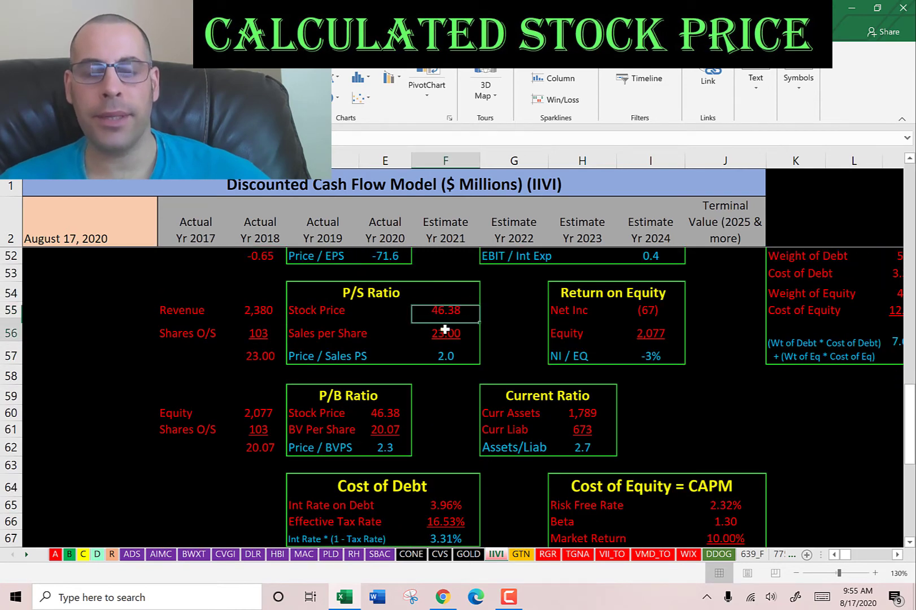
click(446, 331)
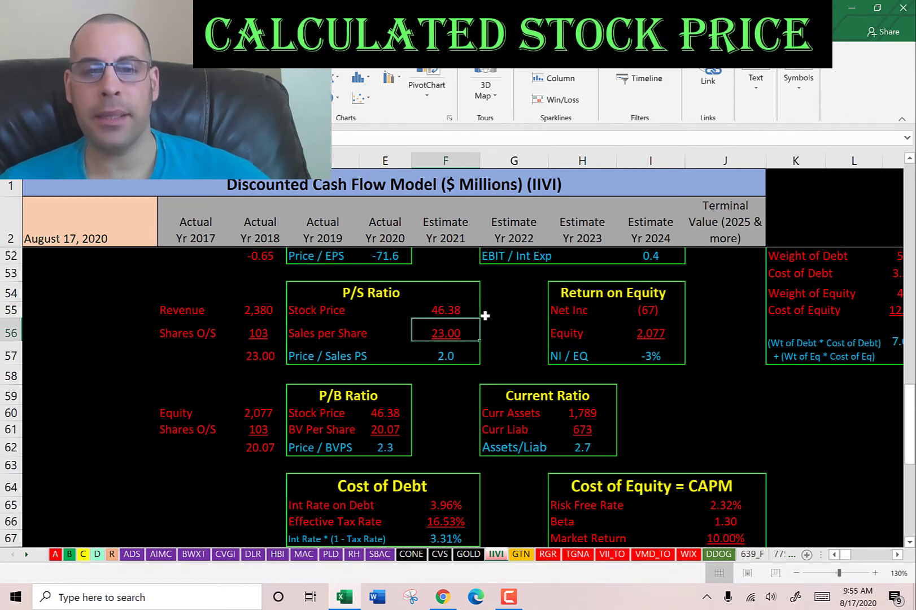
key(F2)
click(247, 332)
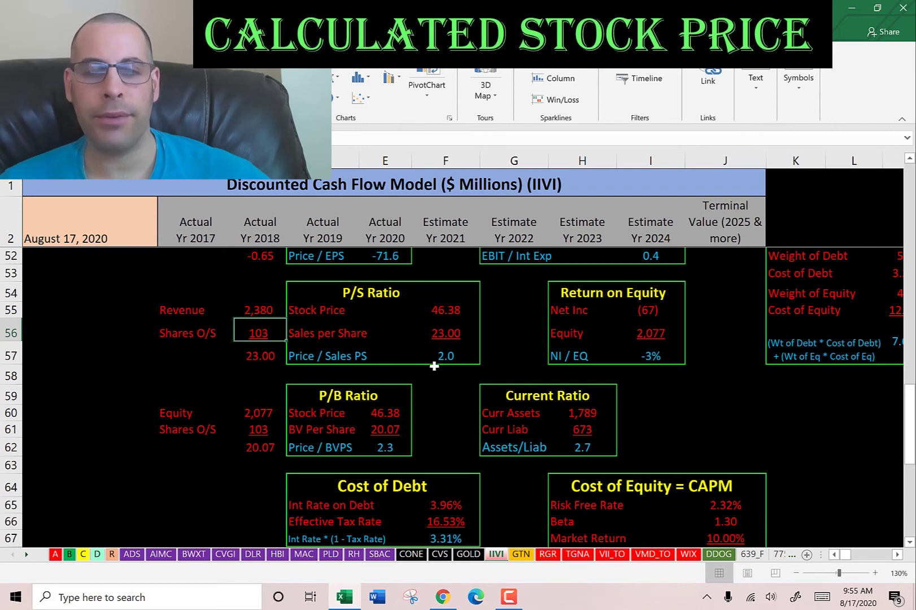
scroll(445, 345, down, 2)
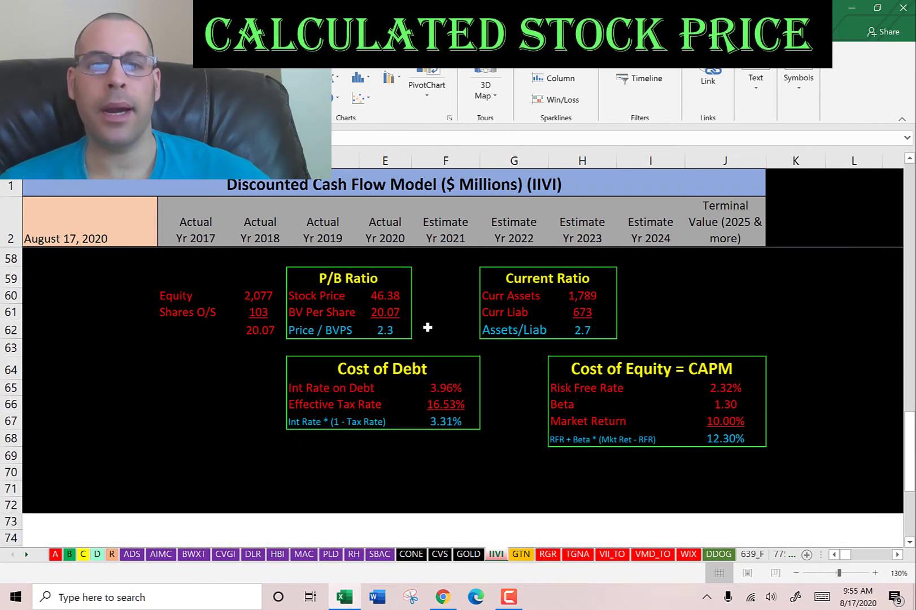
click(384, 293)
click(386, 312)
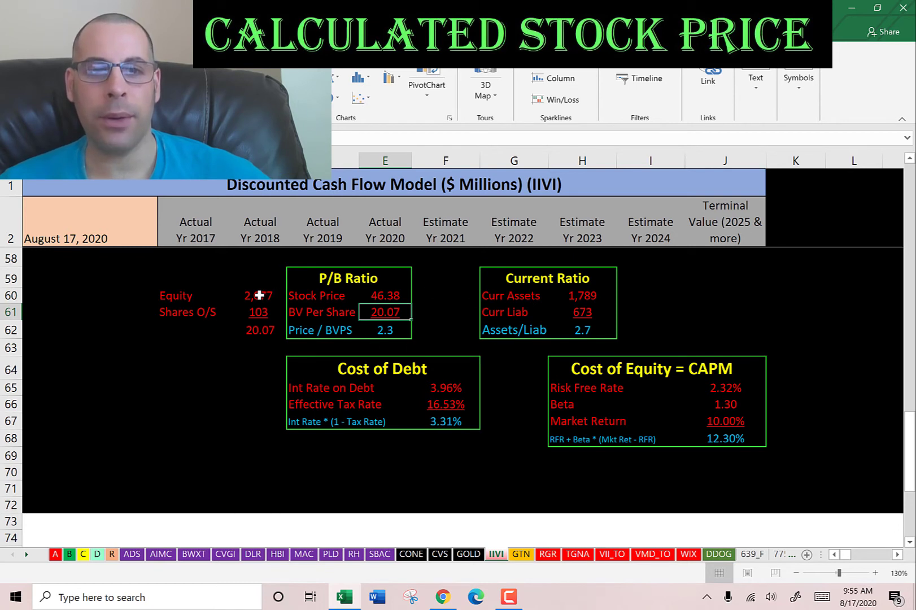
click(244, 312)
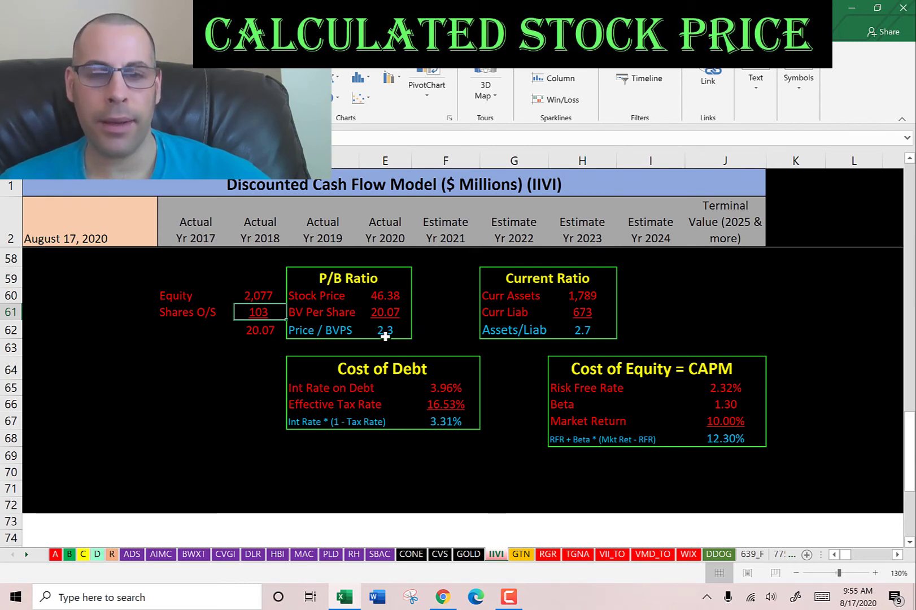
scroll(447, 348, up, 9)
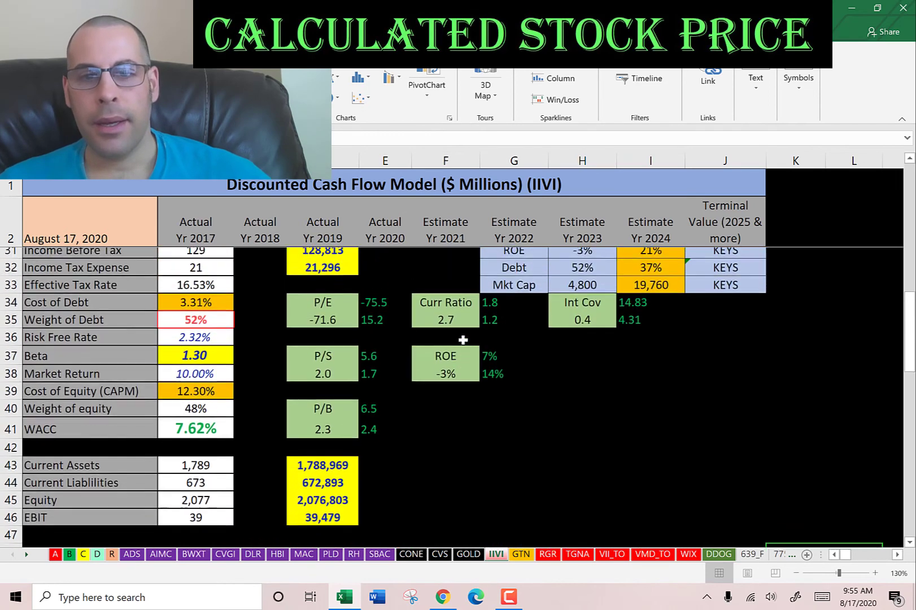
click(456, 325)
click(591, 328)
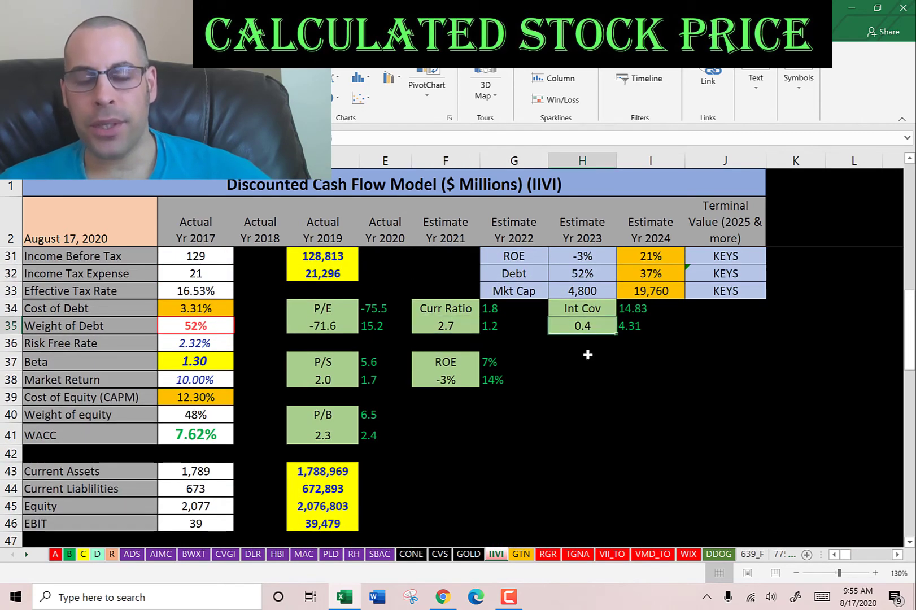
click(442, 384)
scroll(565, 331, down, 7)
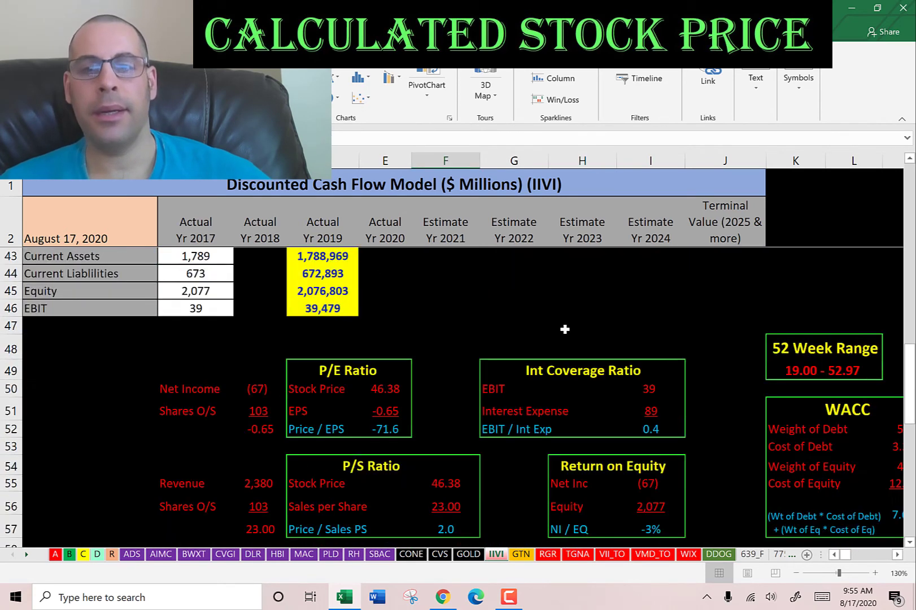
scroll(565, 329, down, 1)
click(584, 357)
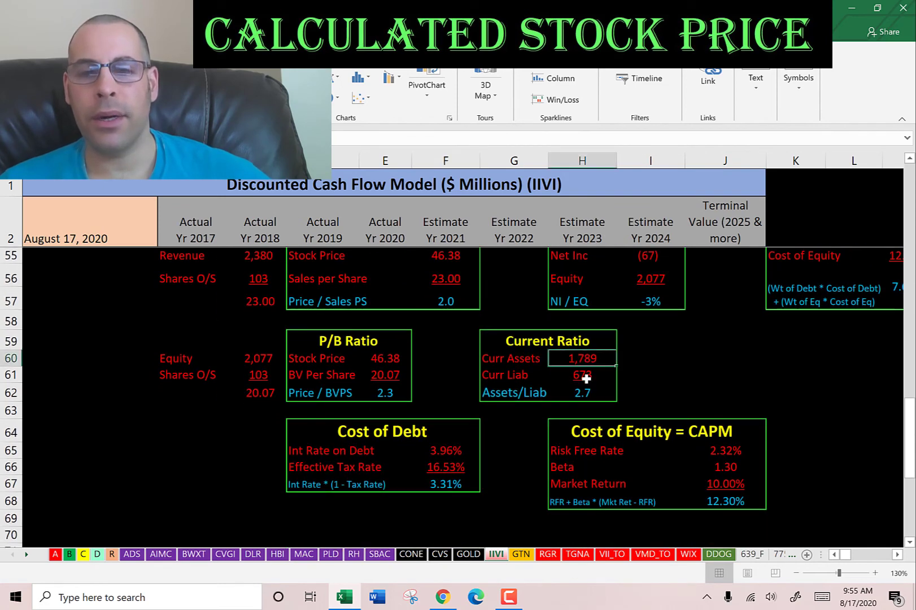
click(583, 377)
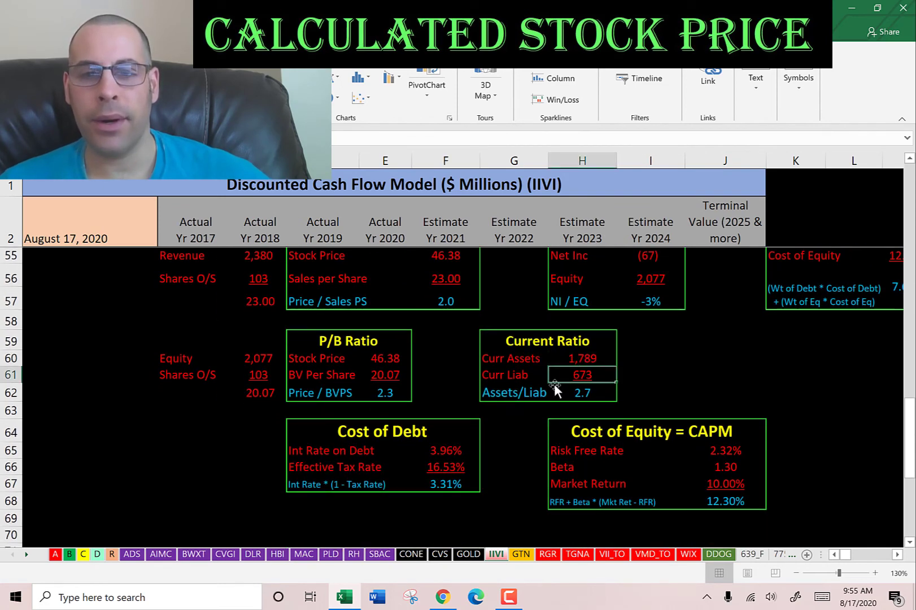
scroll(659, 412, up, 2)
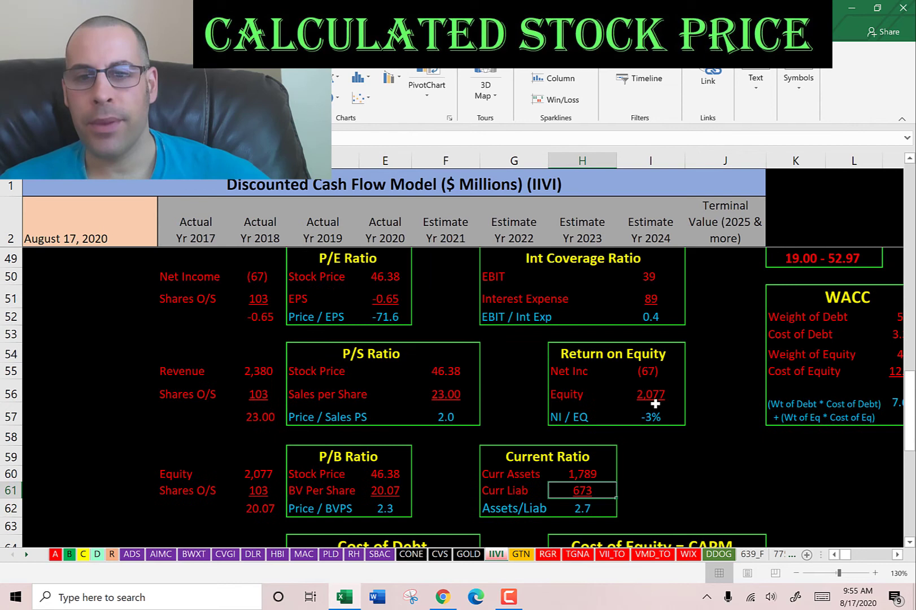
click(648, 374)
click(648, 395)
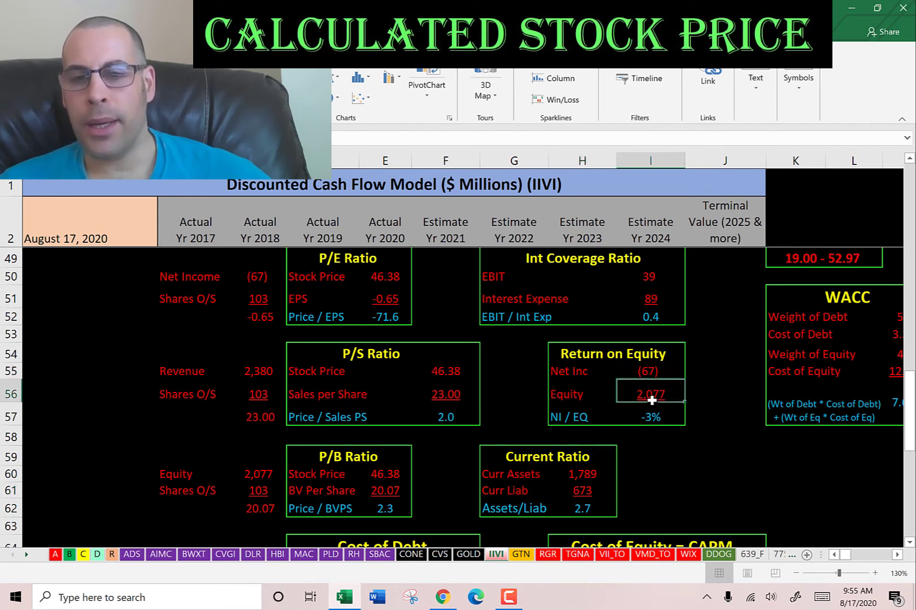
click(649, 371)
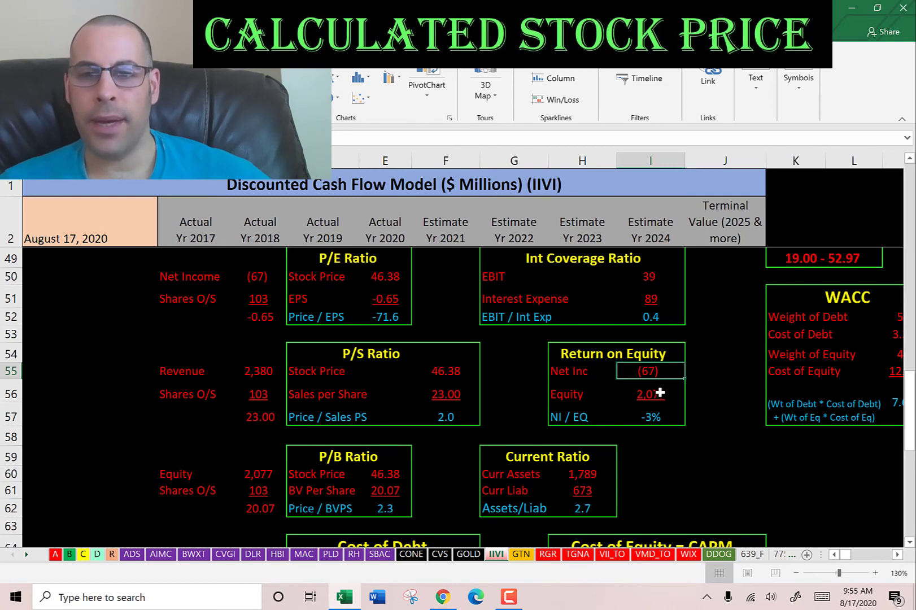
scroll(643, 400, up, 1)
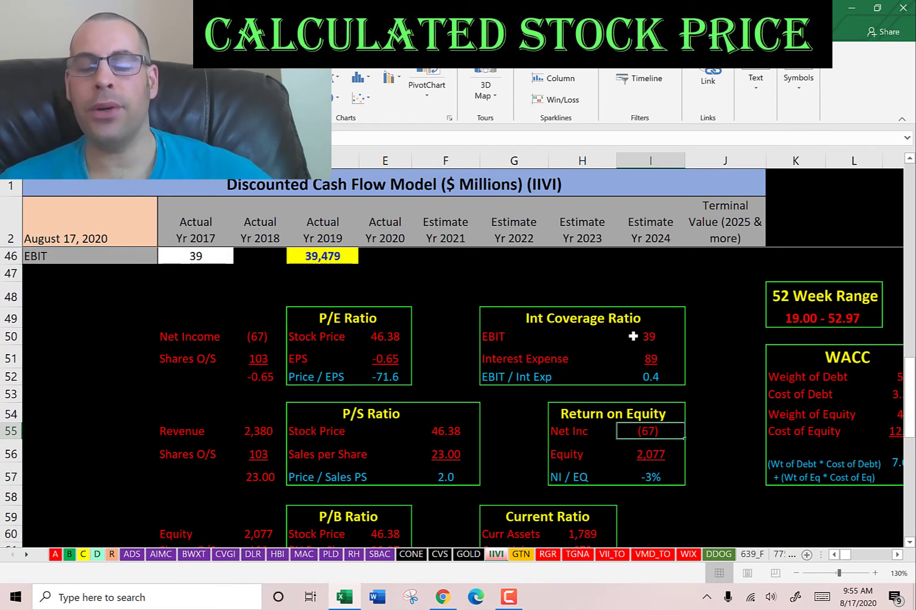
click(647, 358)
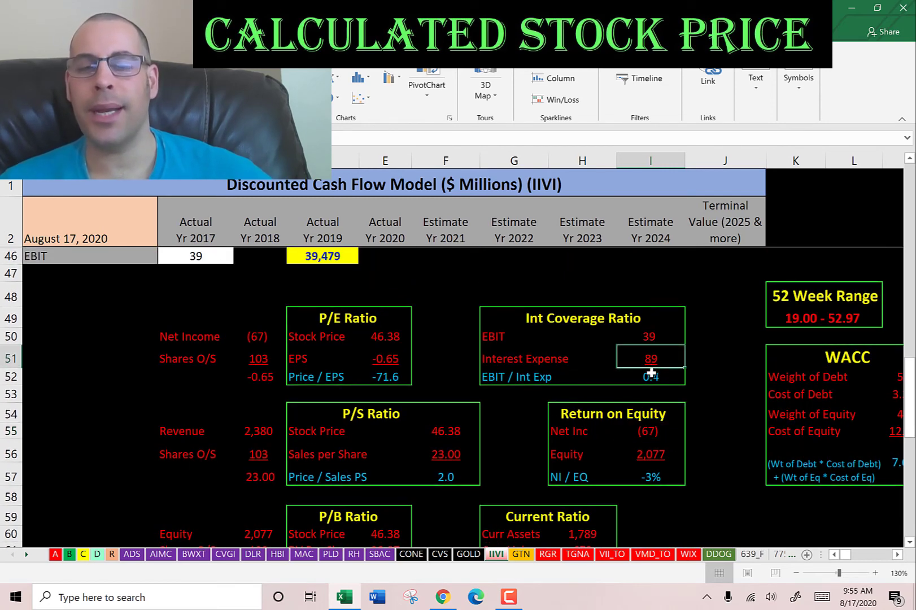
scroll(652, 373, up, 1)
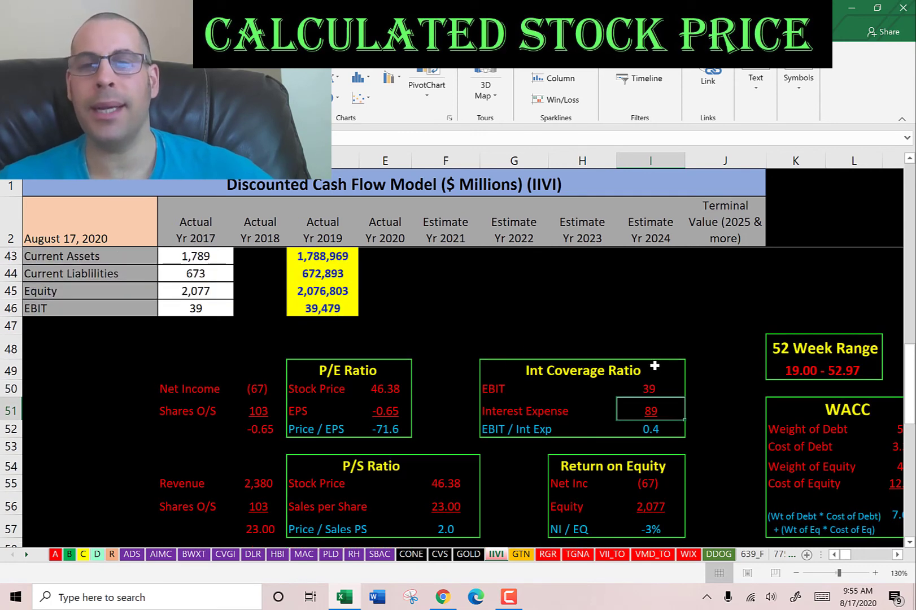
scroll(653, 366, up, 4)
scroll(650, 366, up, 4)
scroll(582, 386, right, 2)
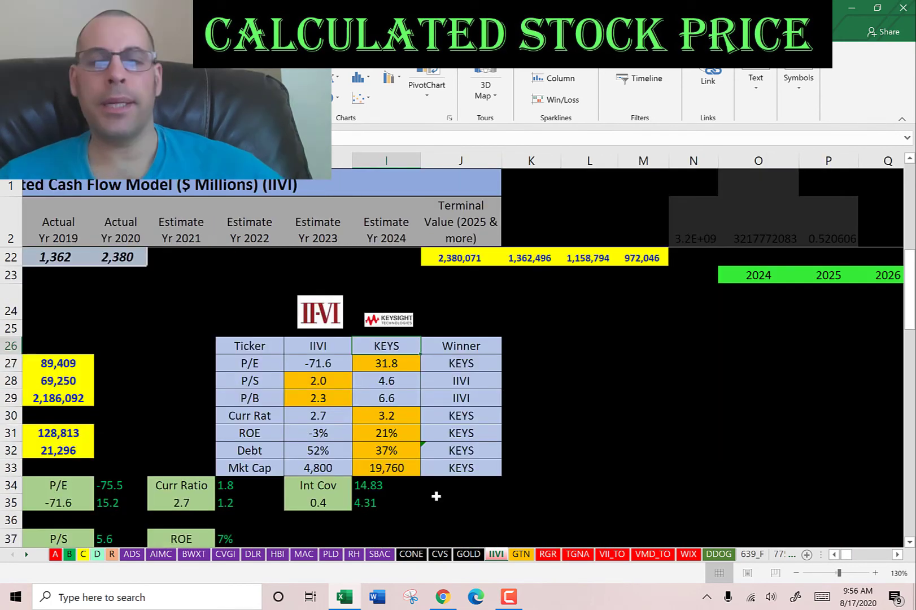